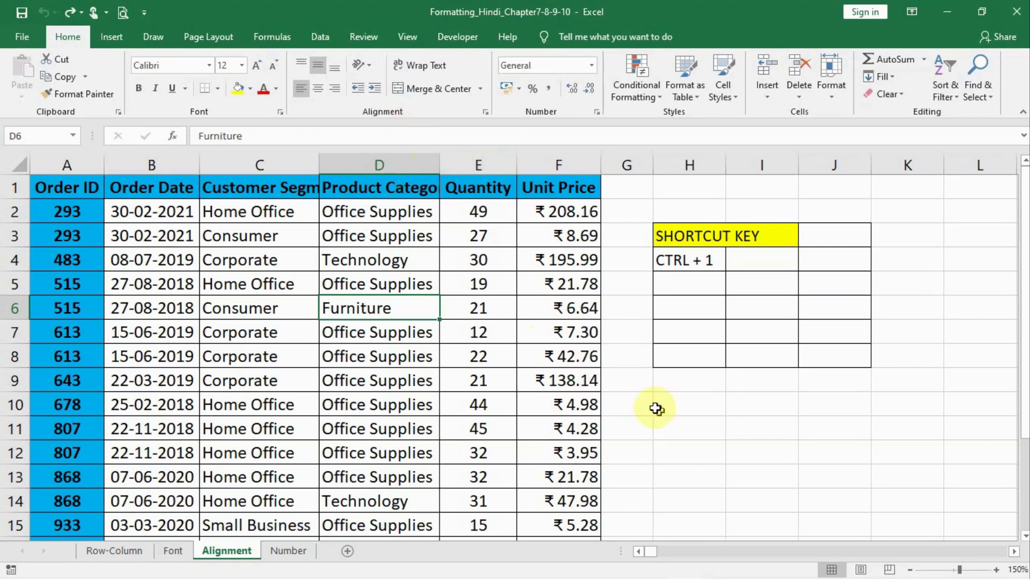
pyautogui.click(700, 432)
pyautogui.hotkey('ctrl', 'y')
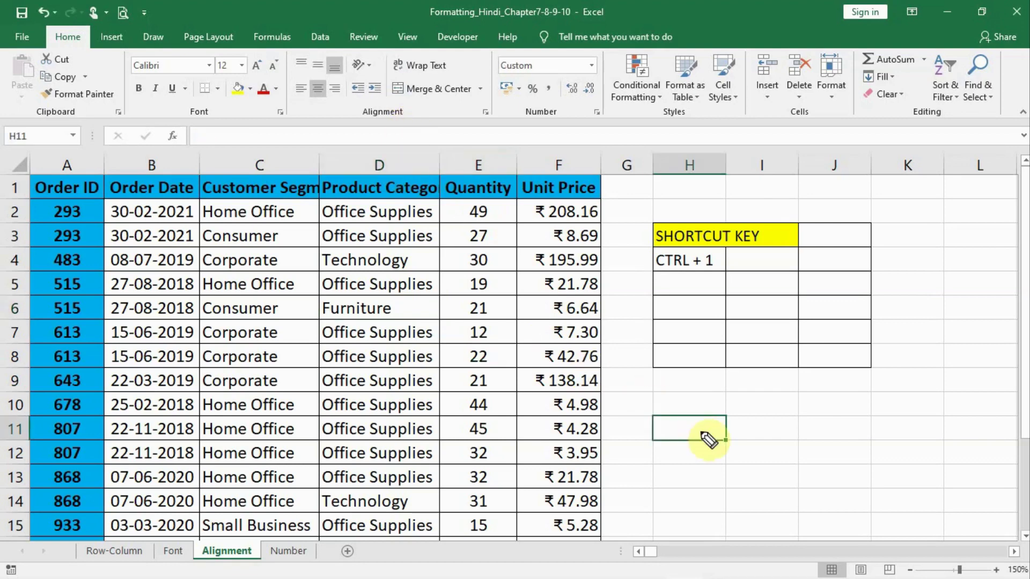
pyautogui.moveTo(472, 48)
pyautogui.mouseDown()
pyautogui.moveTo(327, 52)
pyautogui.moveTo(290, 88)
pyautogui.moveTo(317, 131)
pyautogui.moveTo(498, 126)
pyautogui.moveTo(504, 64)
pyautogui.moveTo(467, 45)
pyautogui.mouseUp()
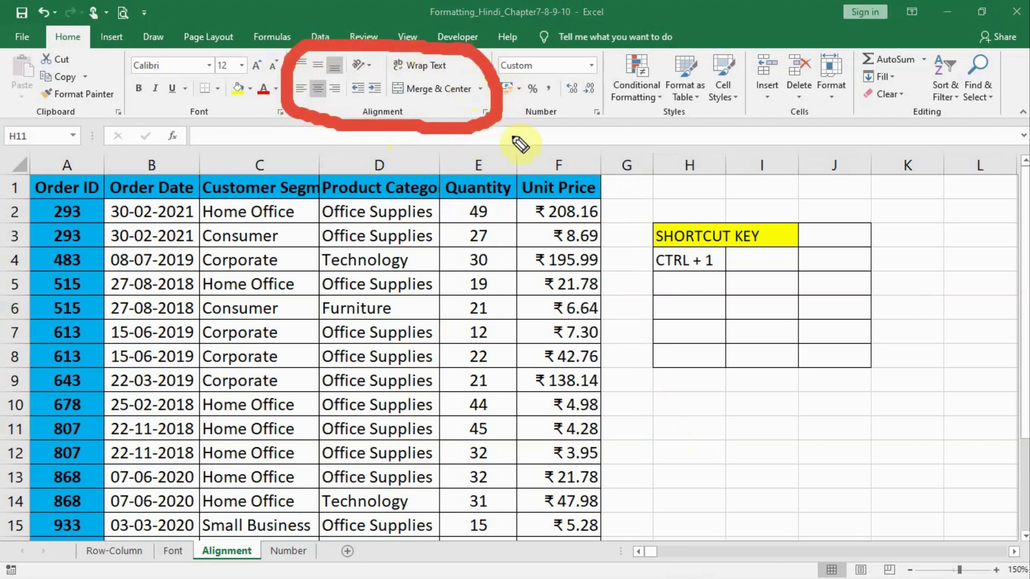
pyautogui.press('Escape')
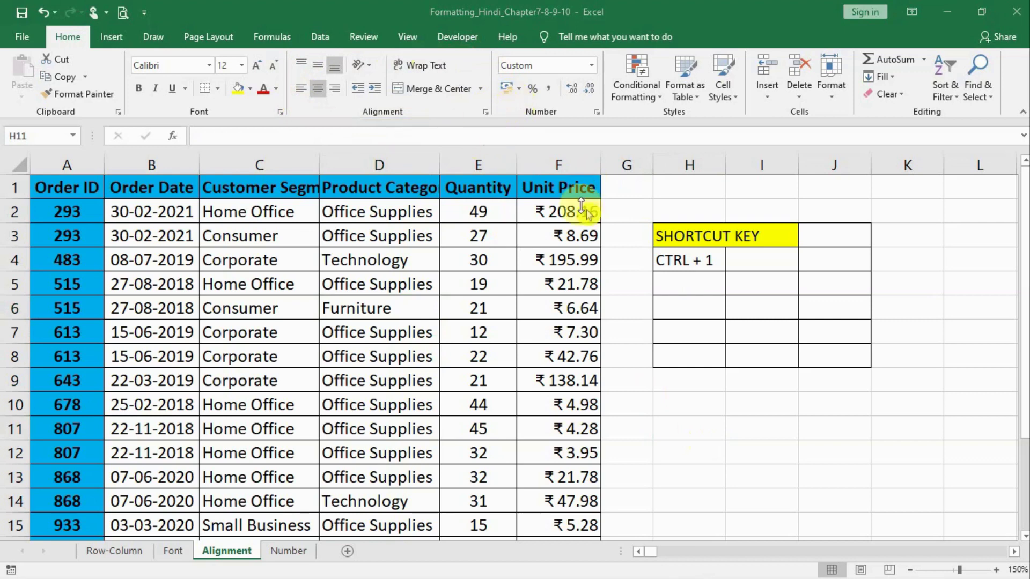
# - Review the alignment settings in the Format Cells dialog for H11 and close it without applying anything
pyautogui.click(486, 115)
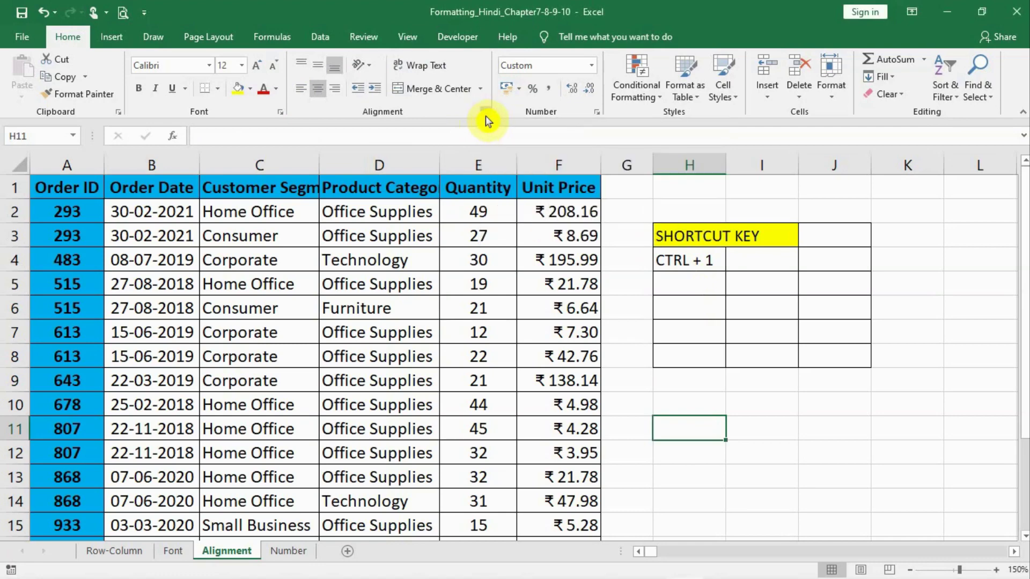
pyautogui.click(486, 114)
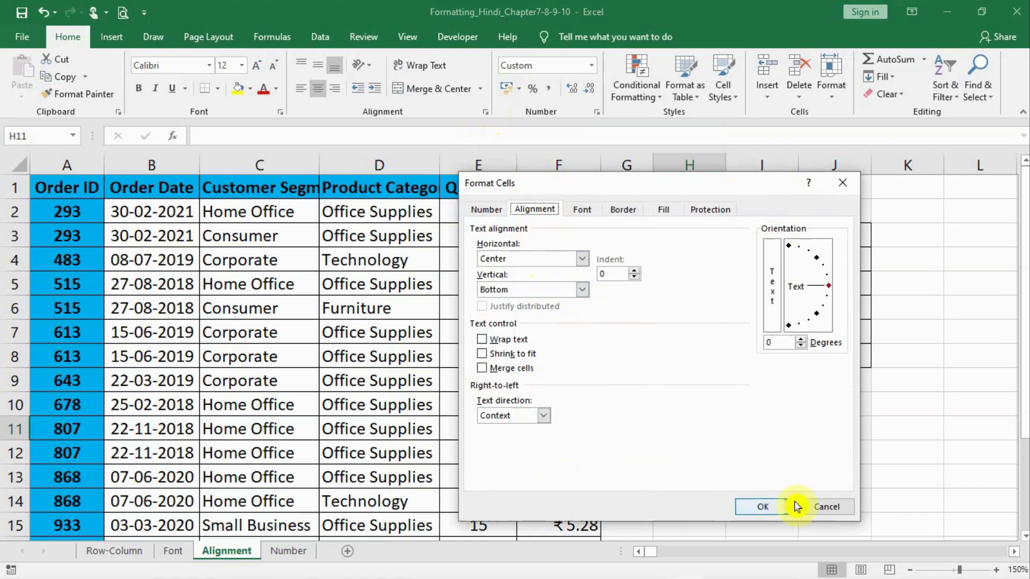
pyautogui.click(826, 510)
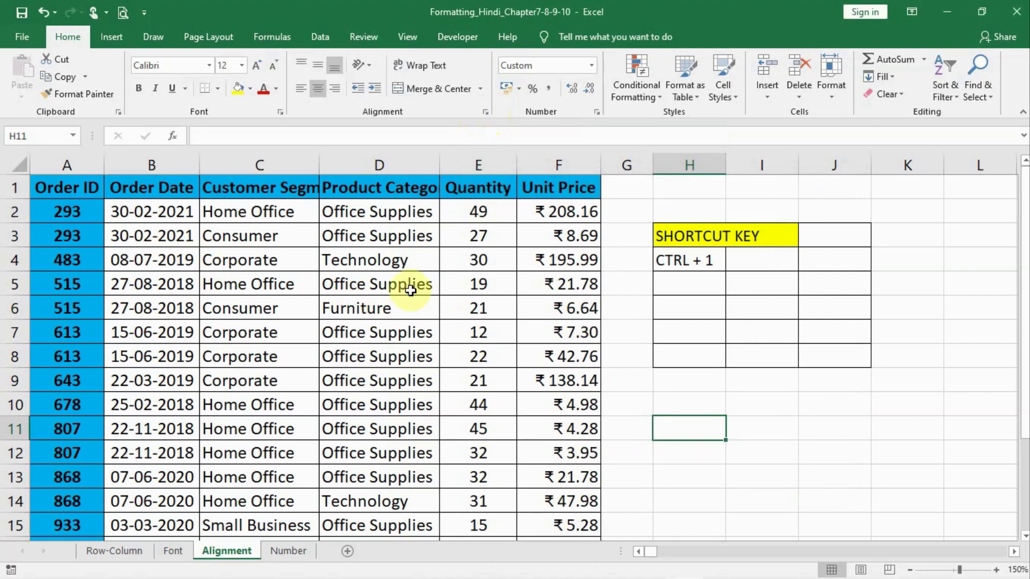
# - Try autofitting column C to its Customer Segment header, and undo the width change
pyautogui.click(264, 190)
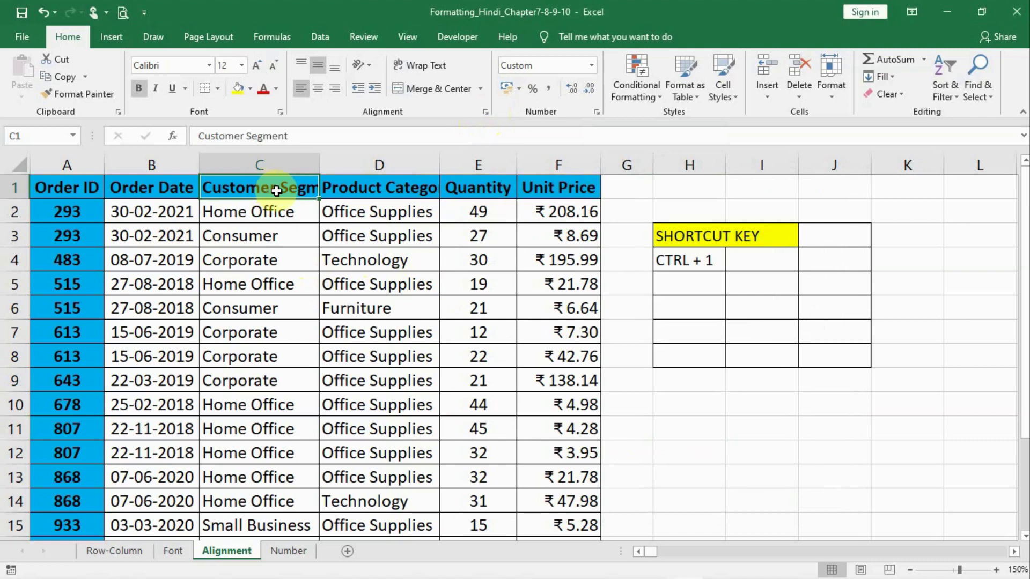
pyautogui.doubleClick(318, 165)
pyautogui.click(304, 260)
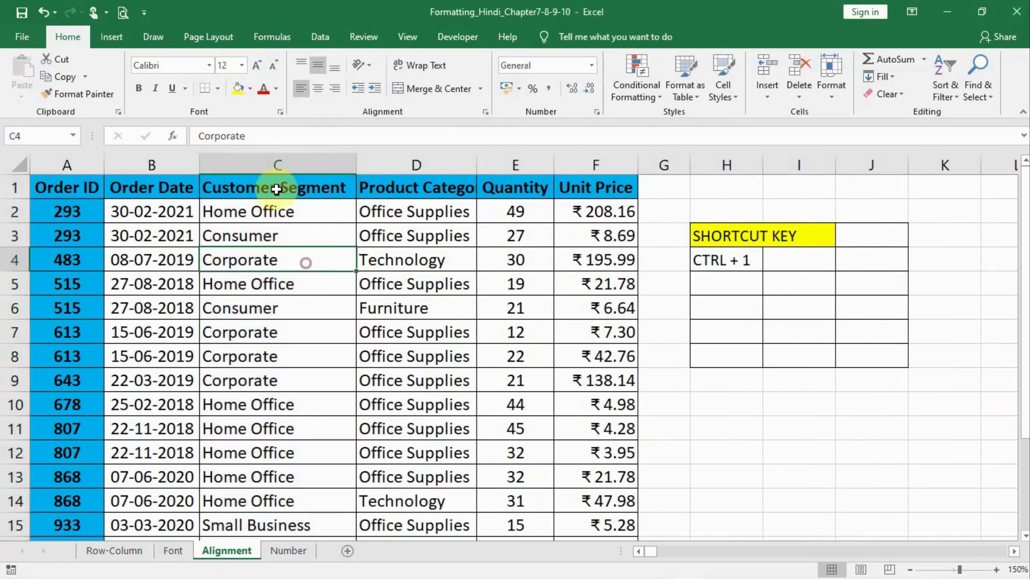
pyautogui.click(276, 181)
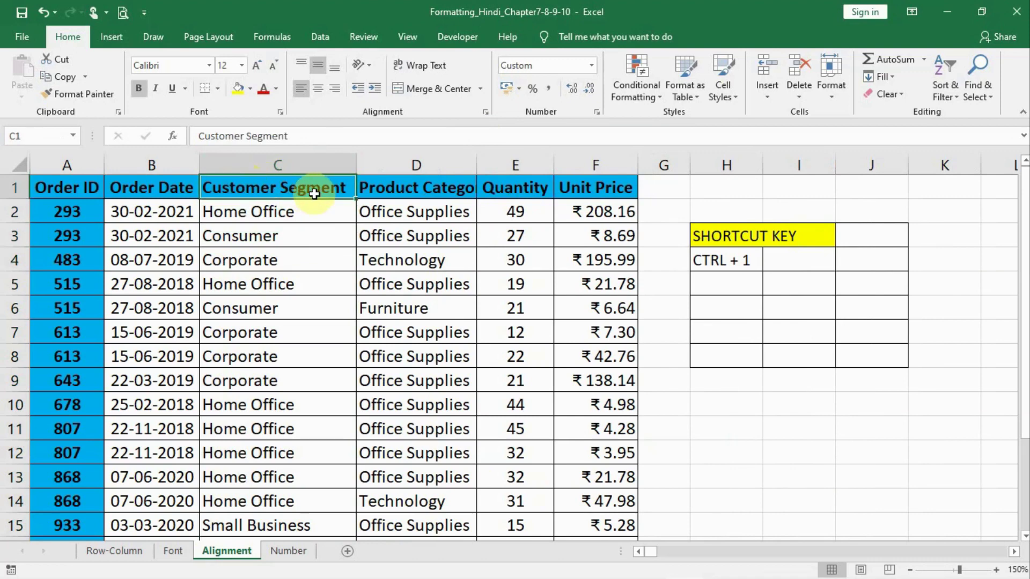
pyautogui.hotkey('ctrl', 'z')
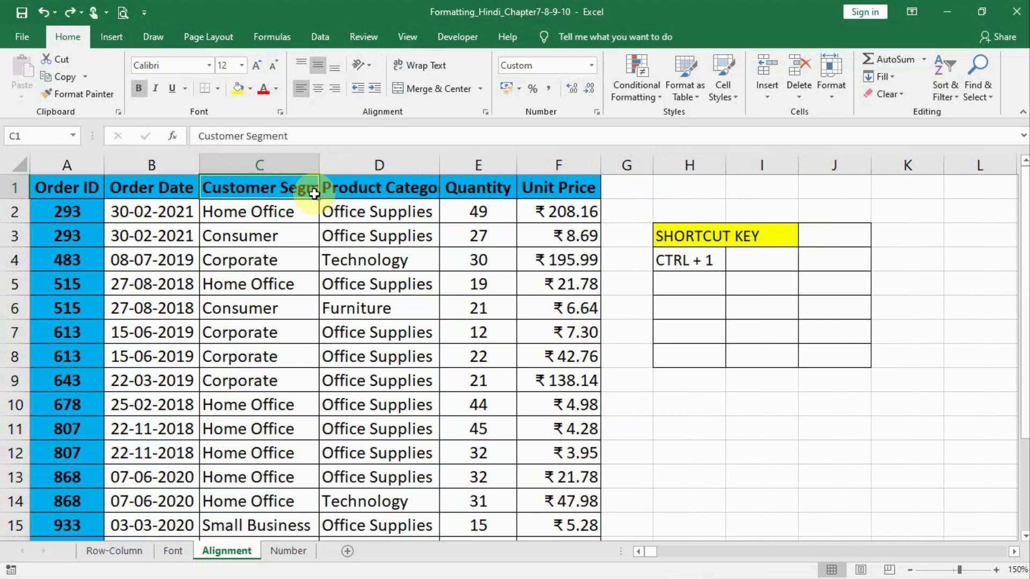
# - Wrap the text of the Customer Segment and Product Category headers in C1:D1 and center both horizontally
pyautogui.click(427, 64)
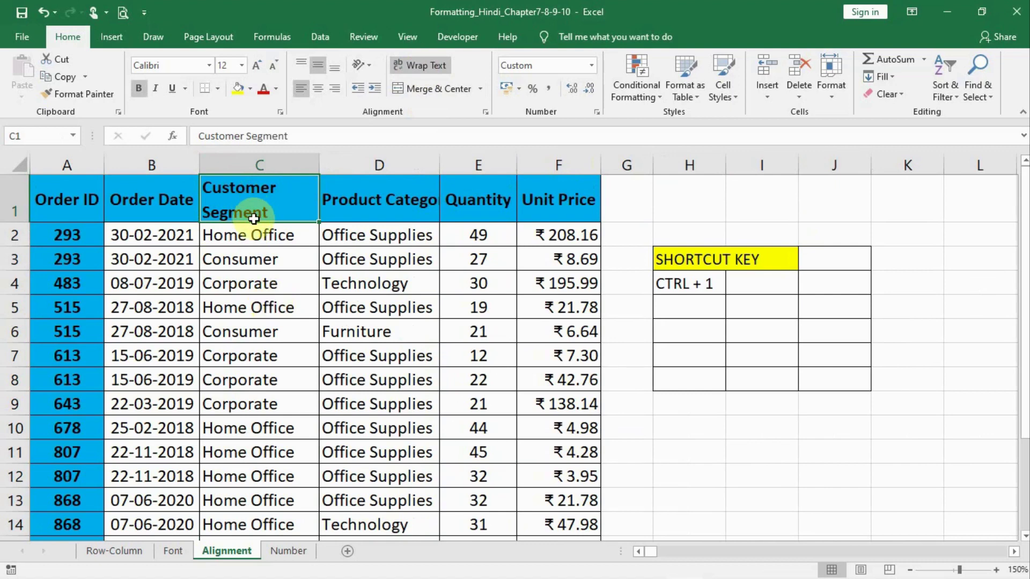
pyautogui.click(402, 202)
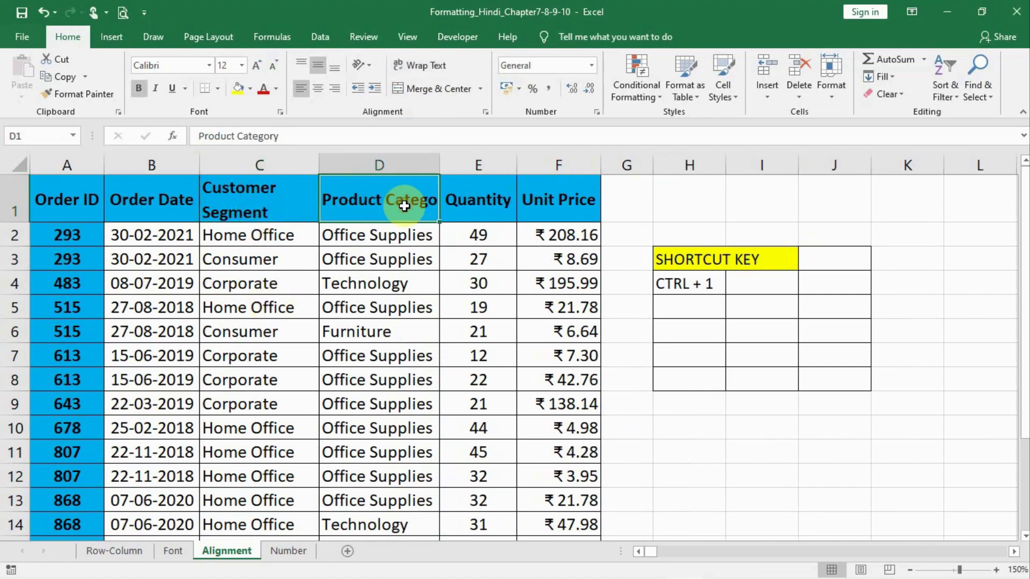
pyautogui.click(431, 68)
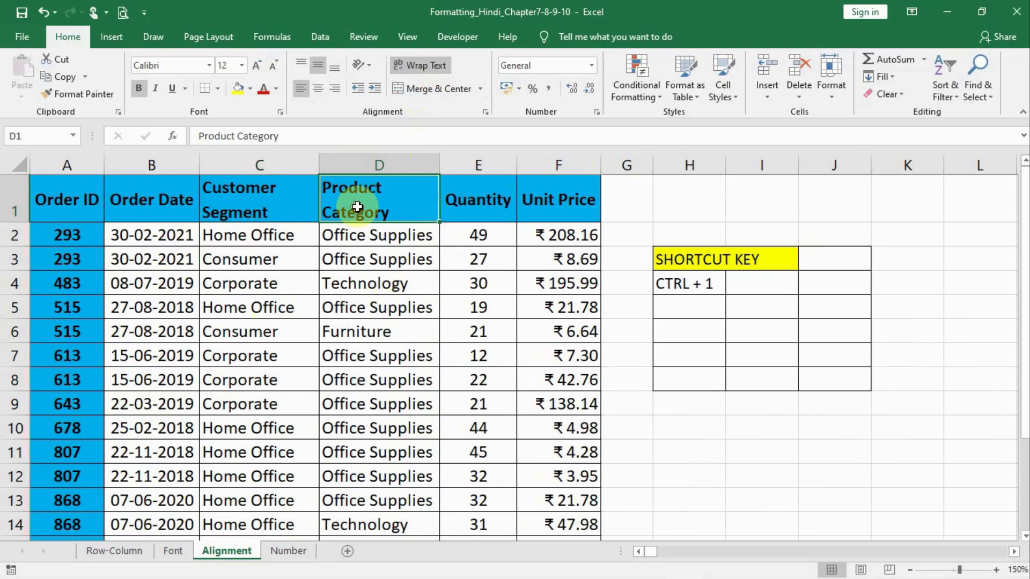
pyautogui.moveTo(261, 203); pyautogui.dragTo(344, 193)
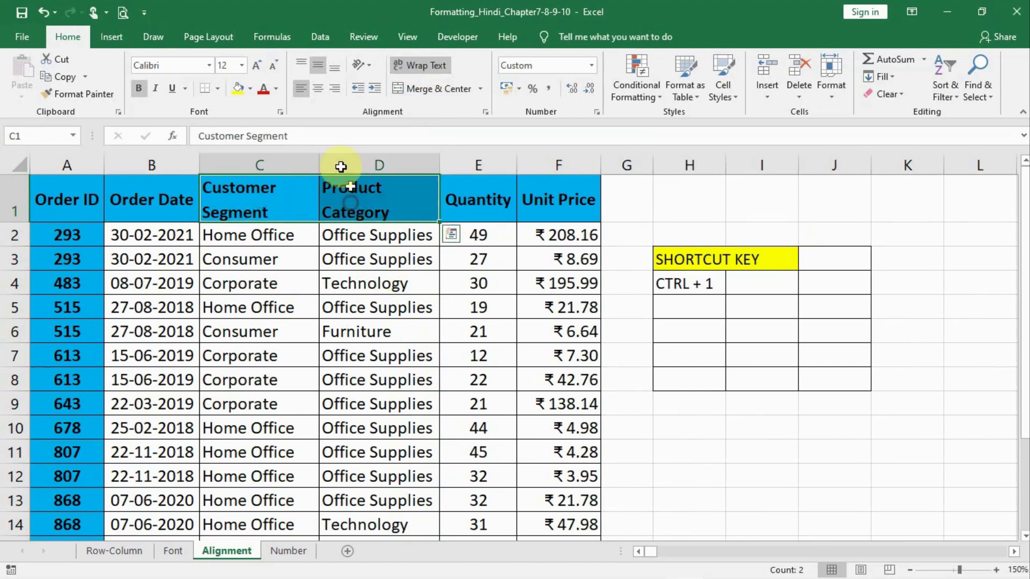
pyautogui.click(320, 91)
pyautogui.click(359, 370)
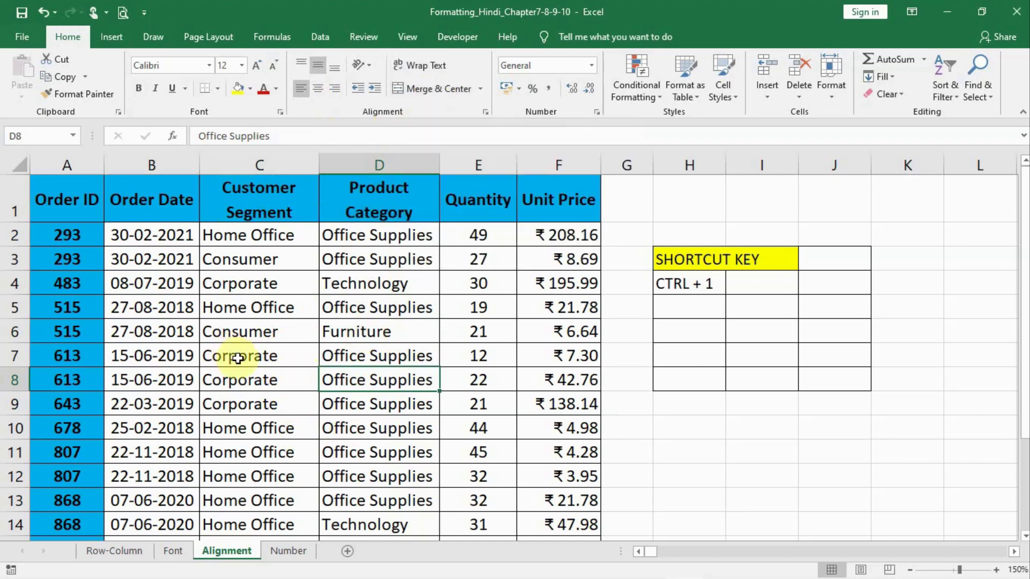
# - Merge and center the Corporate cells C7:C9 and the Home Office cells C10:C14, keeping only each upper-left value
pyautogui.moveTo(243, 356); pyautogui.dragTo(233, 397)
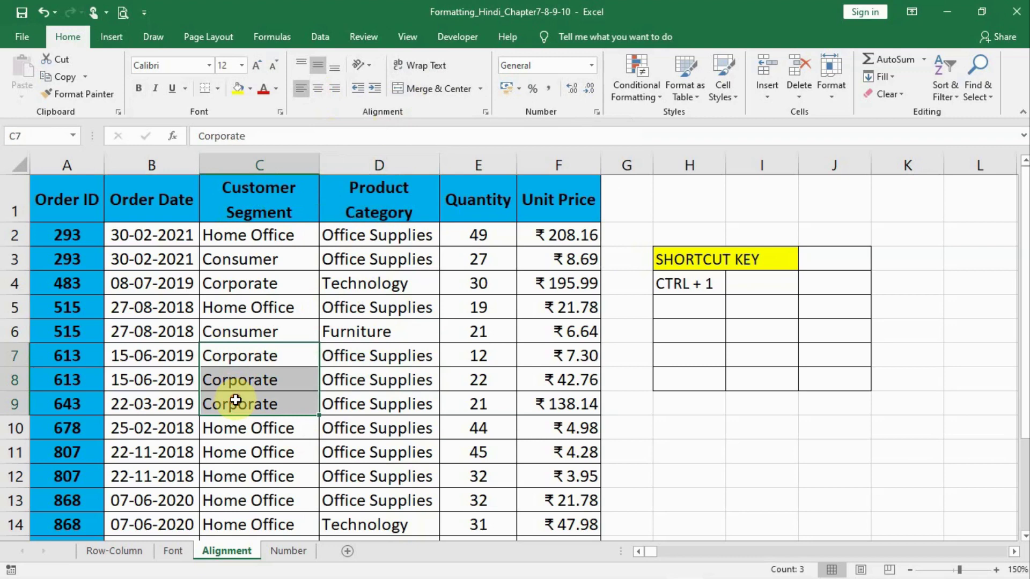
pyautogui.click(425, 93)
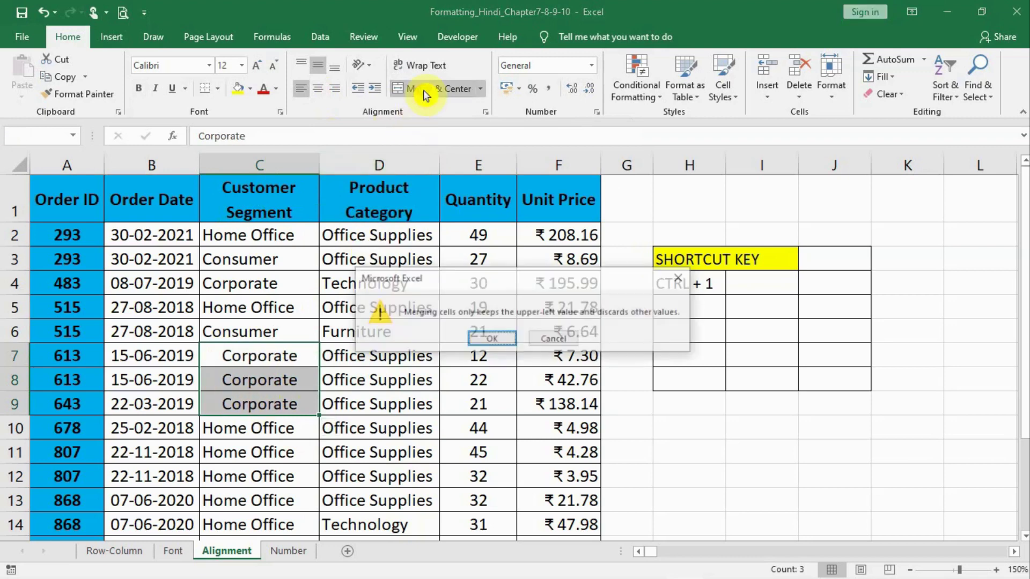
pyautogui.click(492, 339)
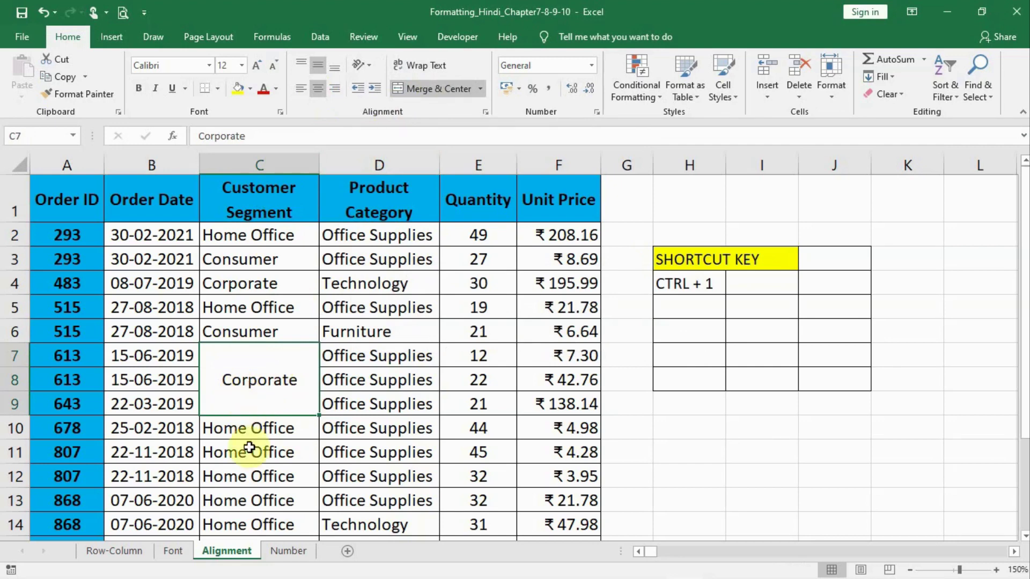
pyautogui.moveTo(271, 430); pyautogui.dragTo(250, 516)
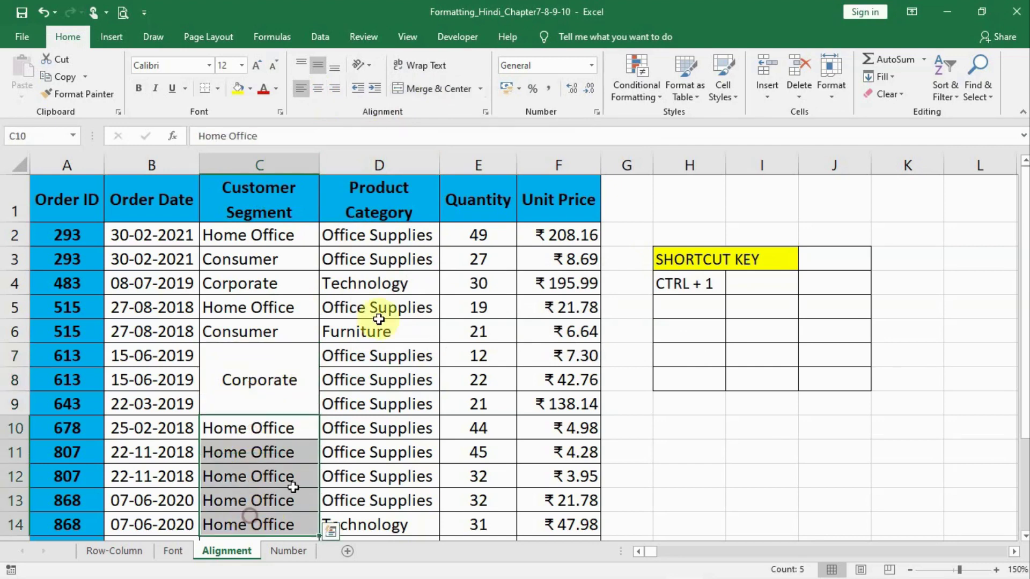
pyautogui.click(424, 92)
pyautogui.click(491, 340)
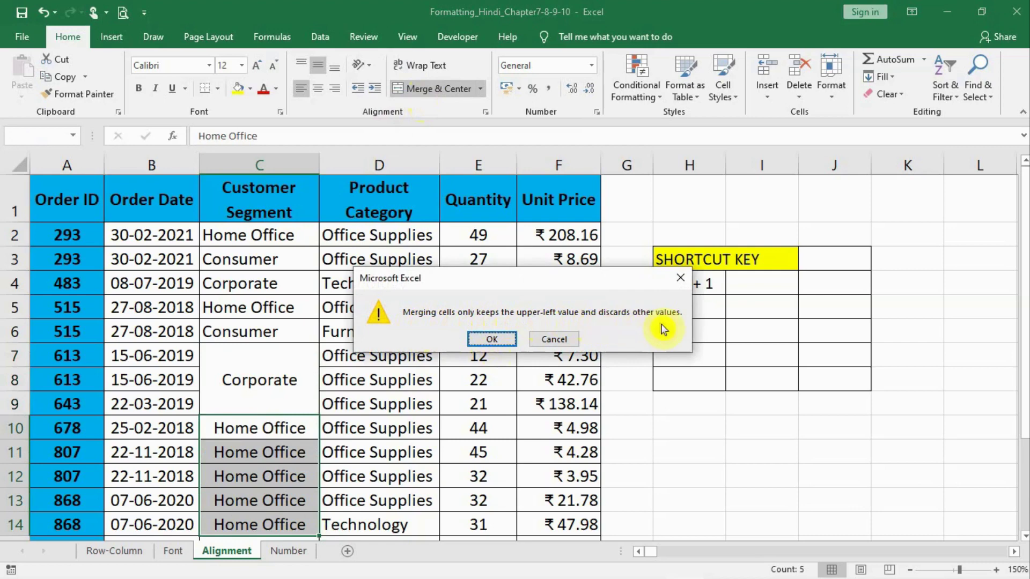
pyautogui.click(491, 341)
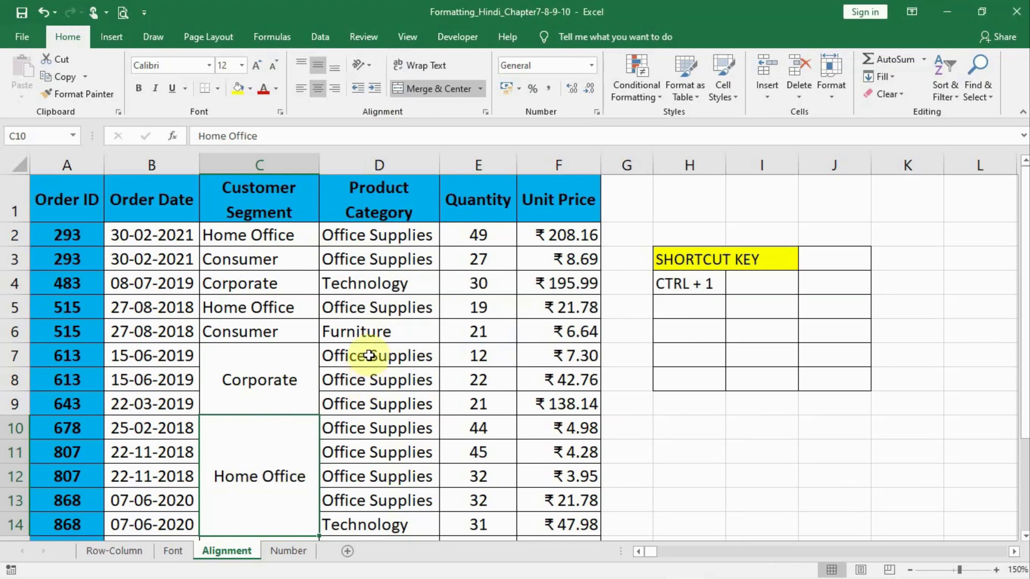
# - Merge and center the Office Supplies cells D7:D9 and D10:D13 as two separate blocks, keeping only each upper-left value
pyautogui.moveTo(368, 353); pyautogui.dragTo(368, 397)
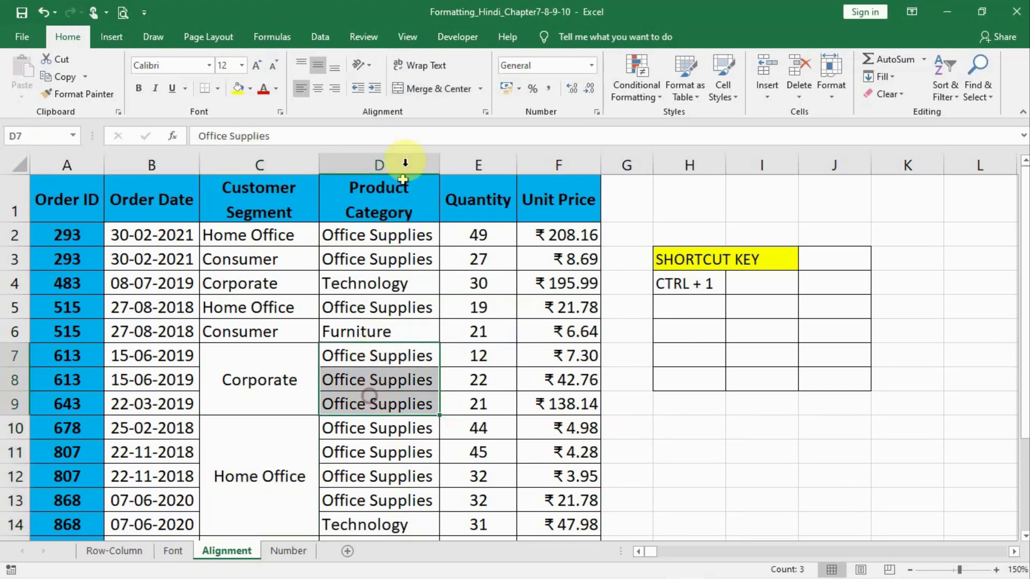
pyautogui.click(435, 89)
pyautogui.click(474, 339)
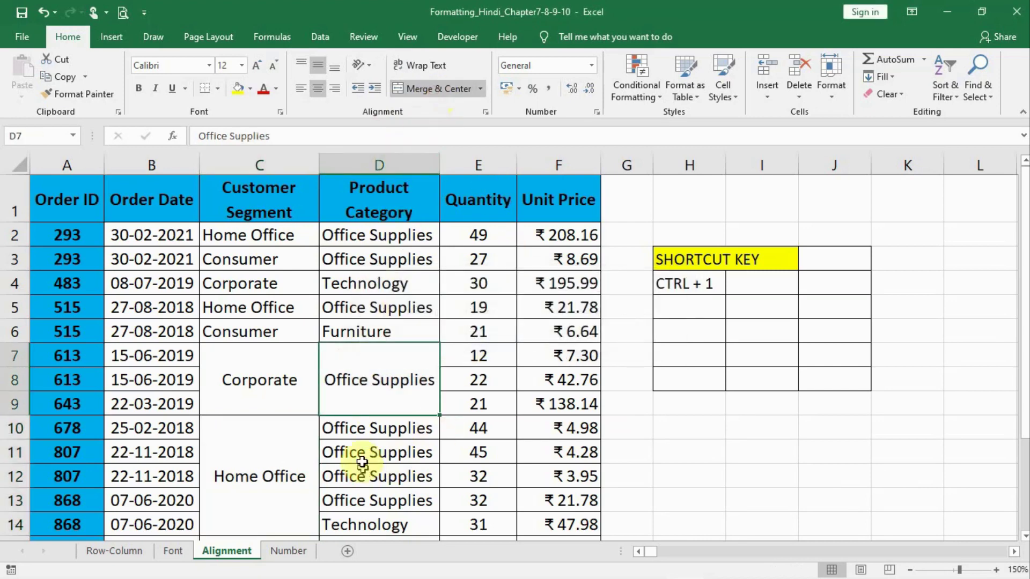
pyautogui.moveTo(358, 427); pyautogui.dragTo(357, 501)
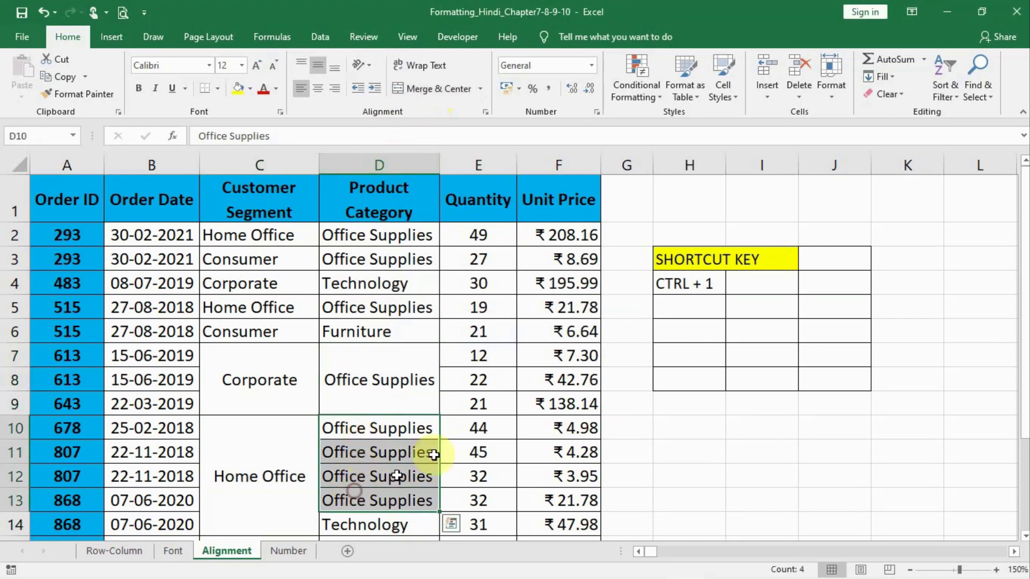
pyautogui.click(435, 89)
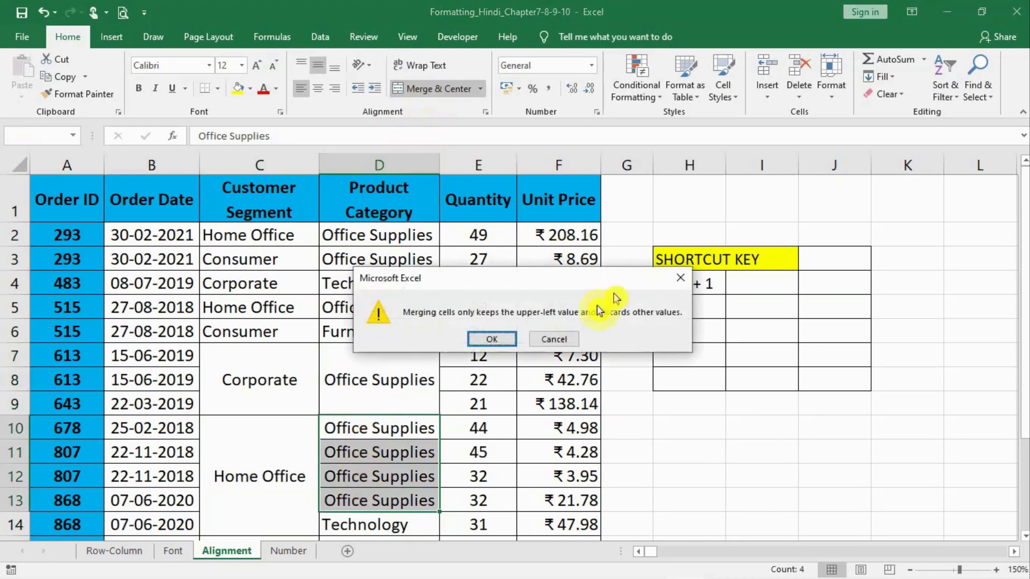
pyautogui.click(486, 339)
# - Merge and center the SHORTCUT KEY heading across H3:J3
pyautogui.scroll(-2, 537, 436)
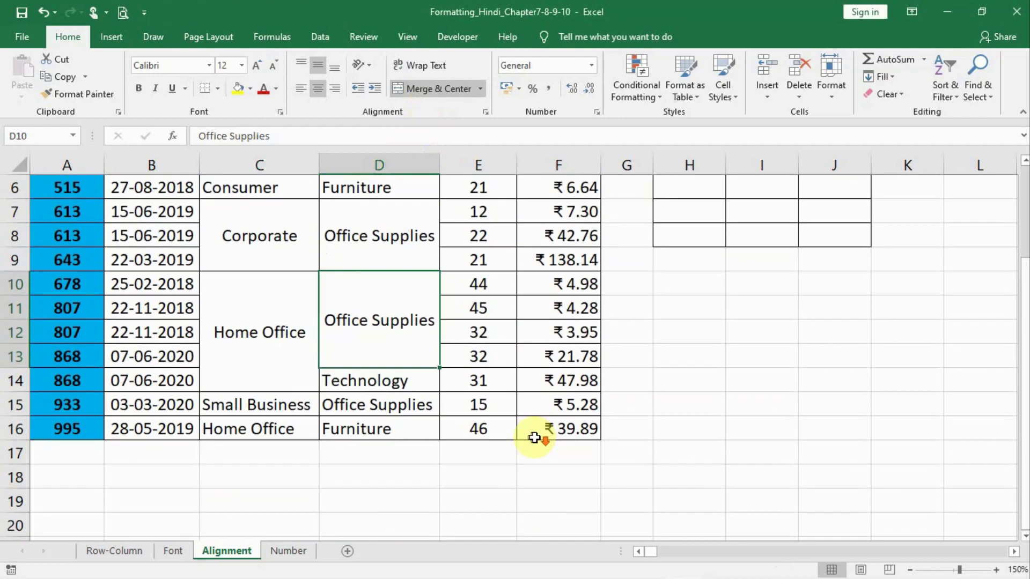
pyautogui.scroll(2, 533, 437)
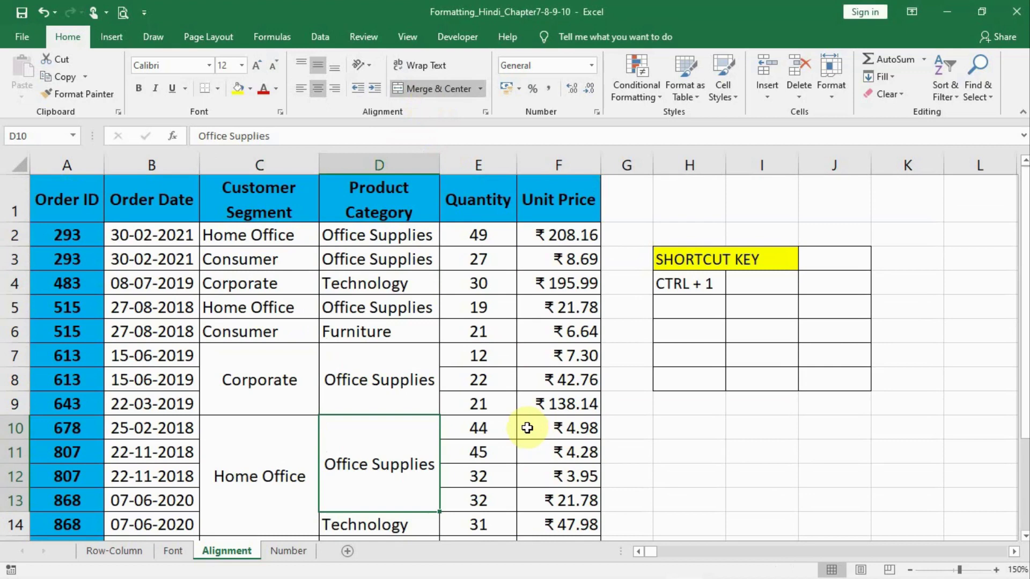
pyautogui.click(713, 261)
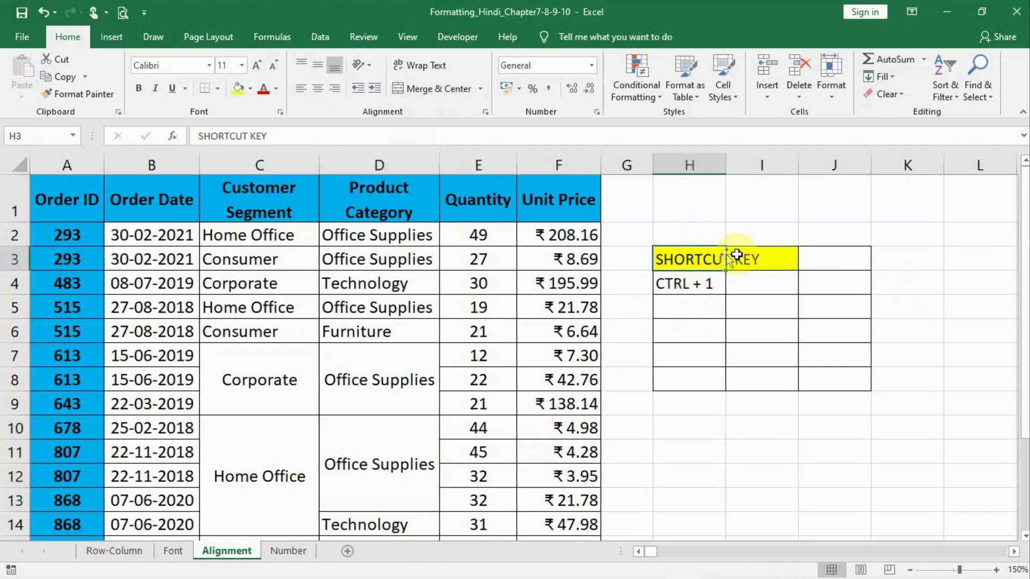
pyautogui.keyDown('shift'); pyautogui.click(823, 260); pyautogui.keyUp('shift')
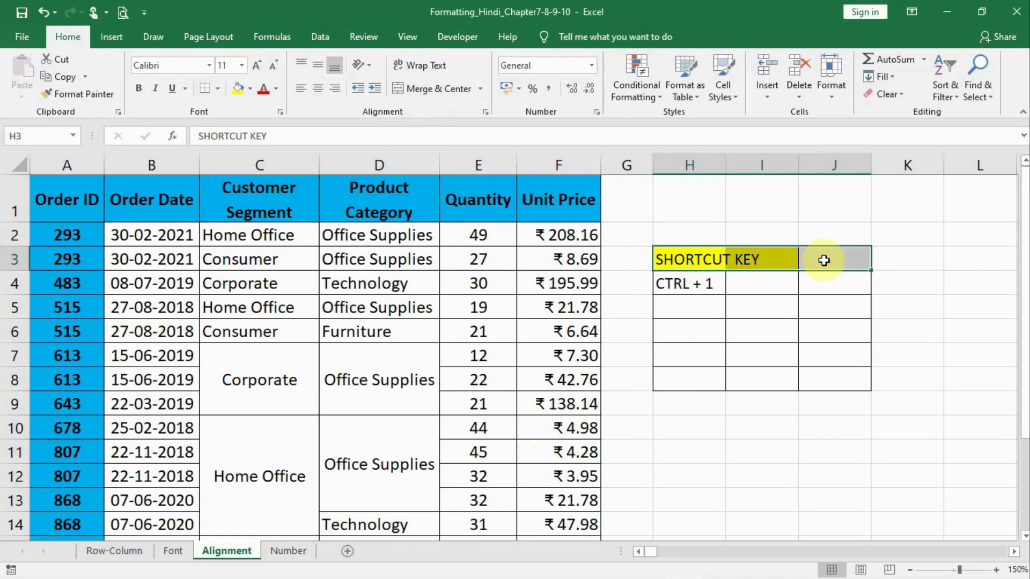
pyautogui.click(433, 89)
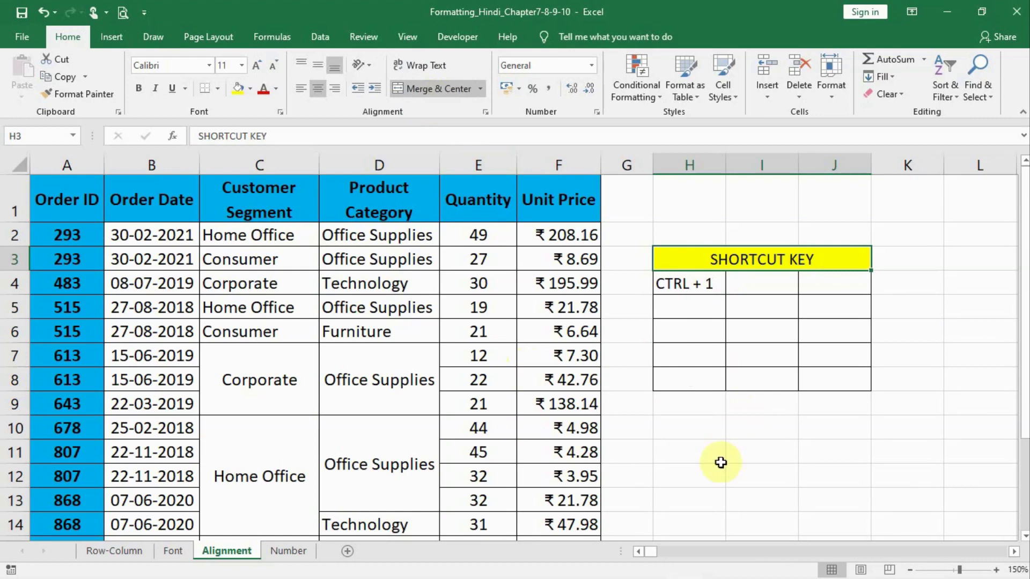
# - Merge and center H4:J8 into one cell, try top alignment for its text and settle on middle alignment
pyautogui.click(677, 283)
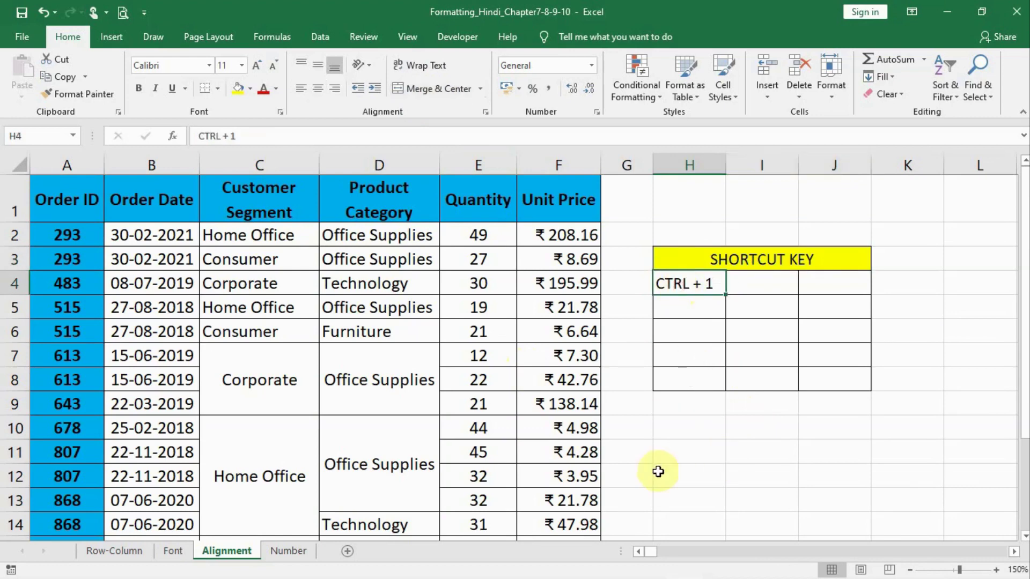
pyautogui.keyDown('shift'); pyautogui.click(838, 377); pyautogui.keyUp('shift')
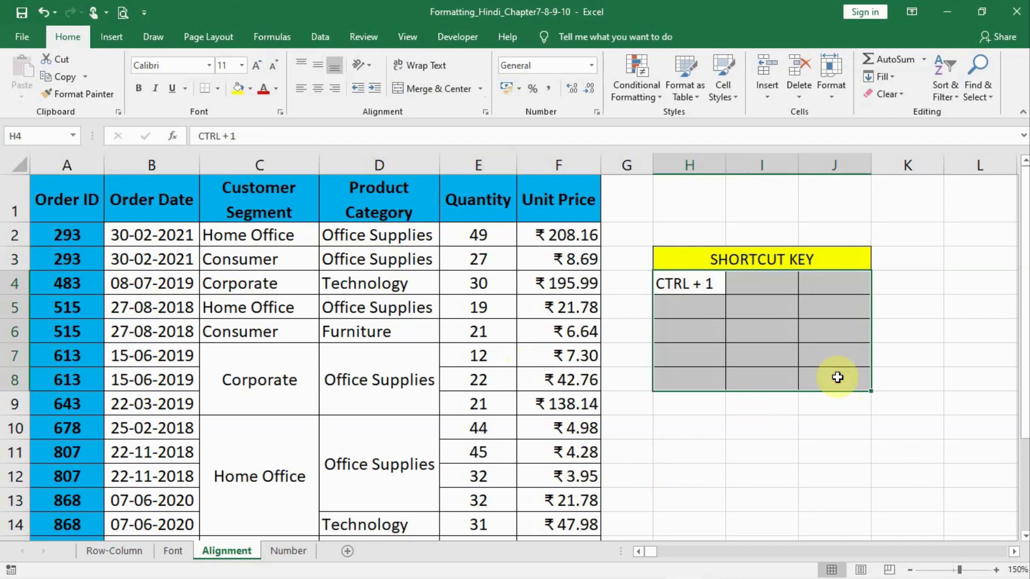
pyautogui.click(427, 94)
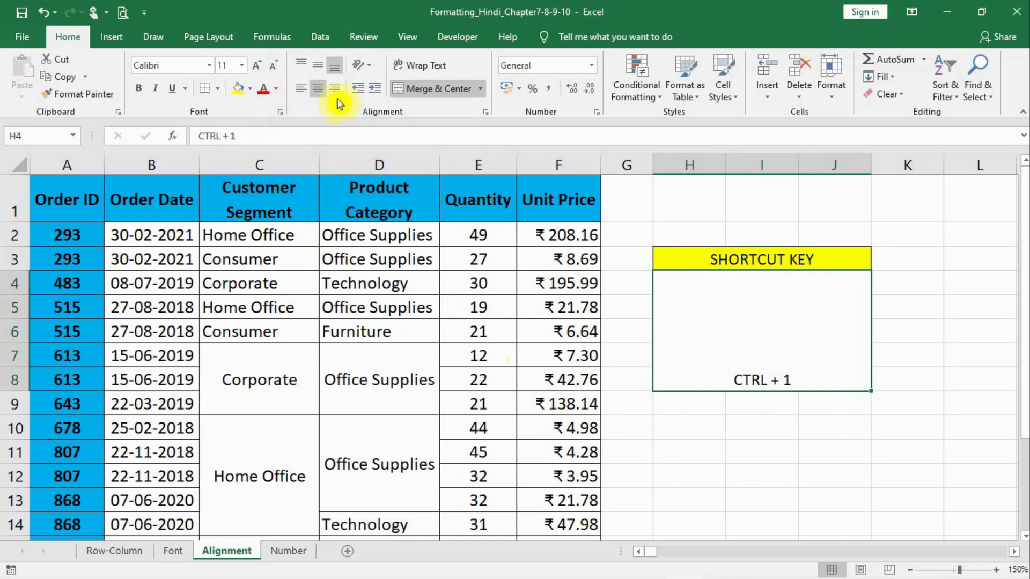
pyautogui.click(301, 66)
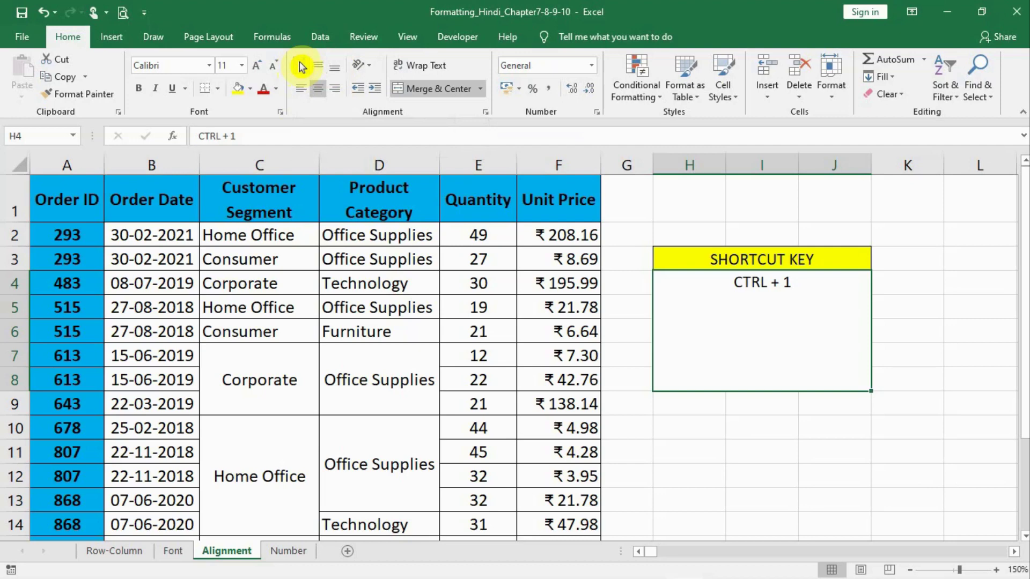
pyautogui.click(320, 69)
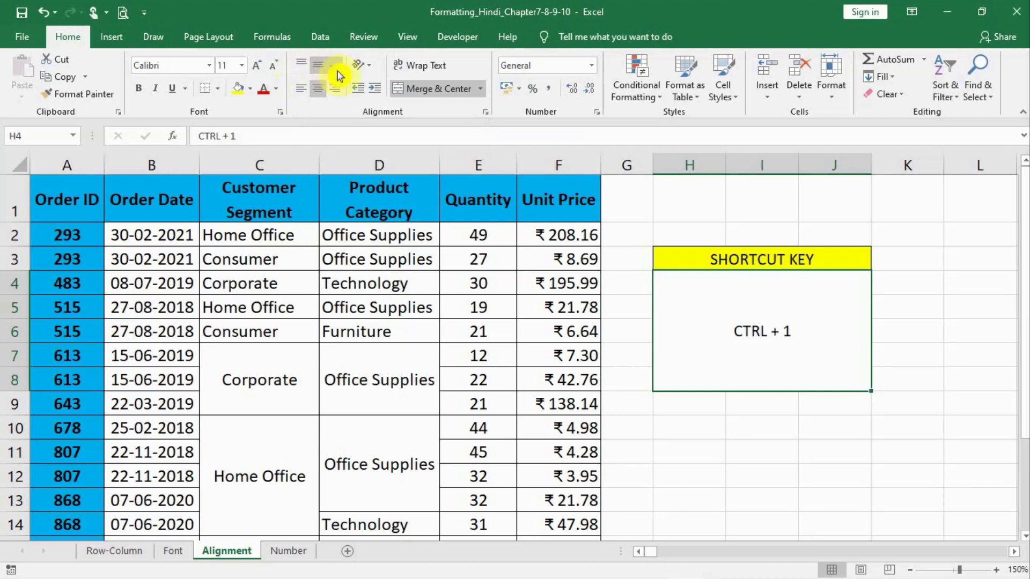
# - Try bottom, top and middle vertical alignment for the CTRL + 1 text in merged cell H4:J8, ending on bottom
pyautogui.click(337, 67)
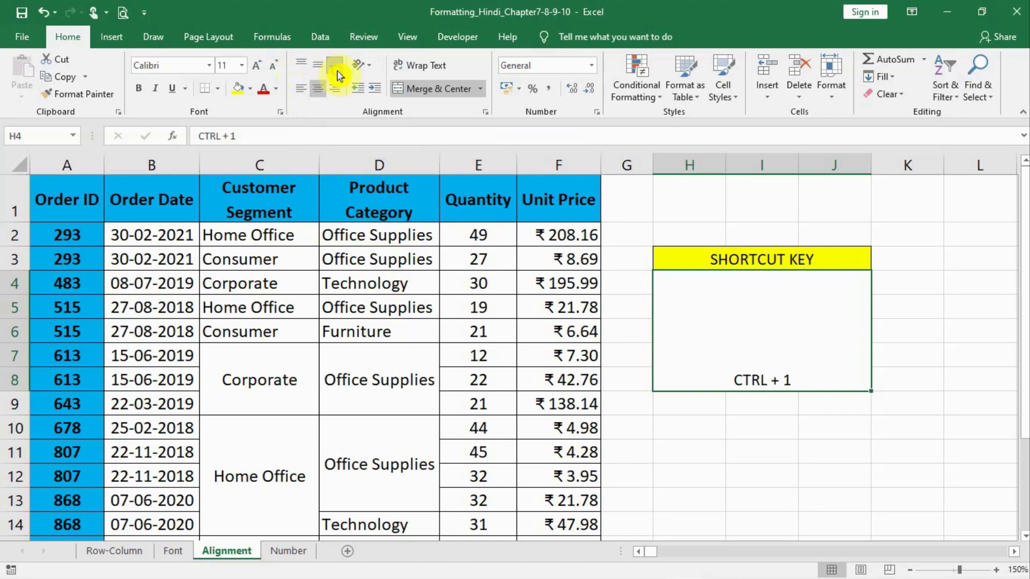
pyautogui.click(302, 65)
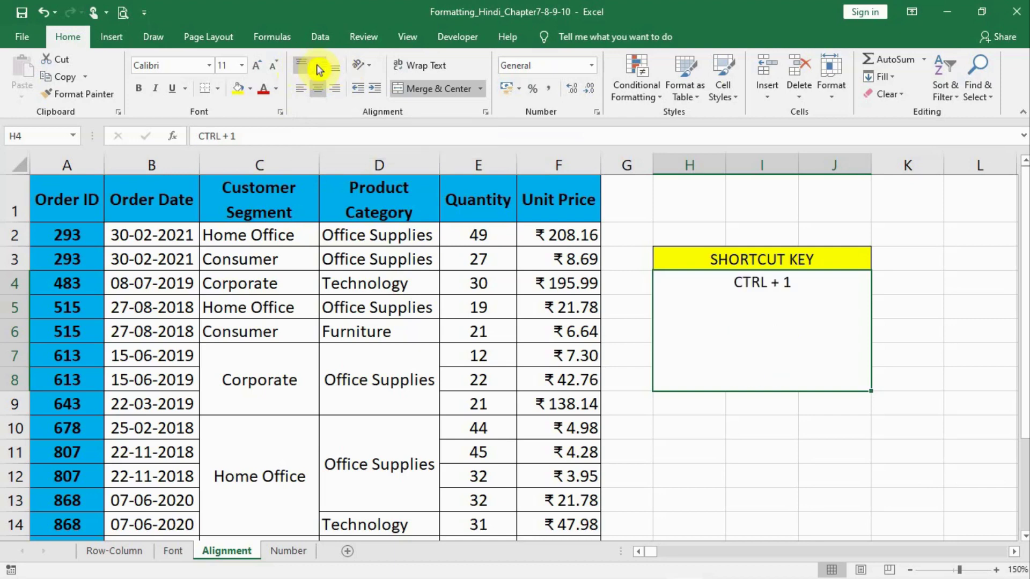
pyautogui.click(318, 67)
pyautogui.click(337, 69)
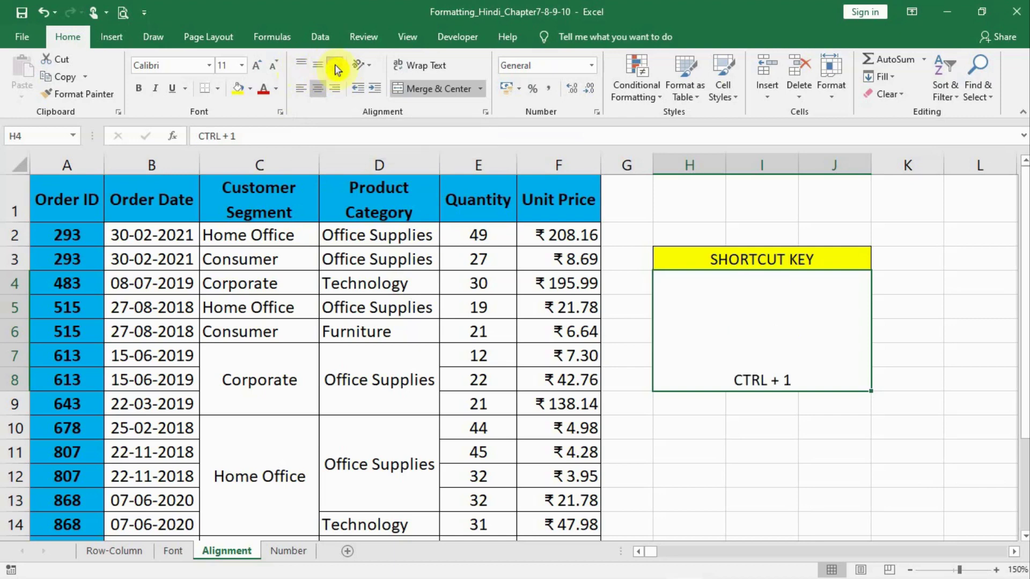
# - Try left, center and right alignment for the CTRL + 1 text, and return it to horizontal center with middle vertical alignment
pyautogui.click(301, 91)
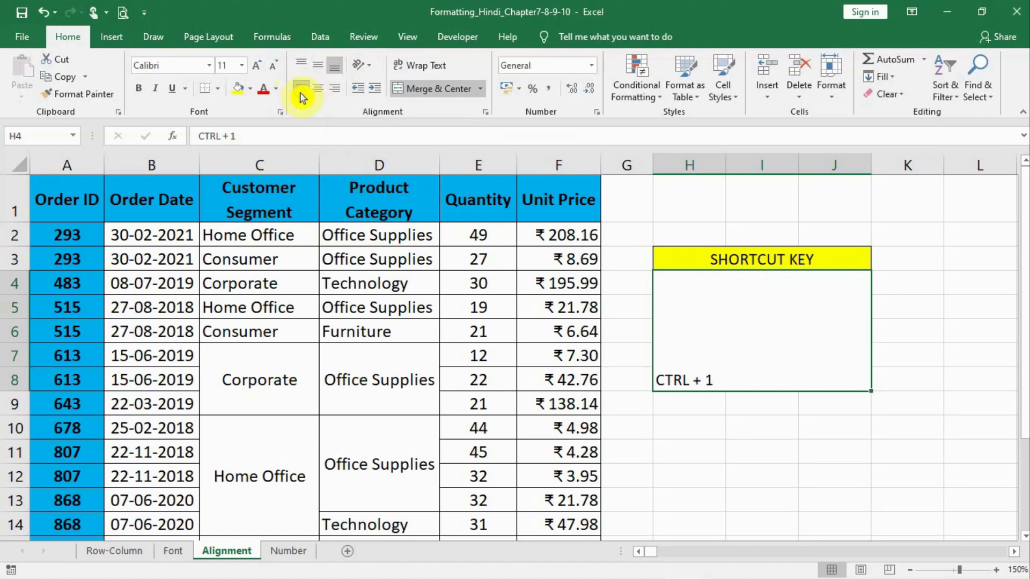
pyautogui.click(319, 90)
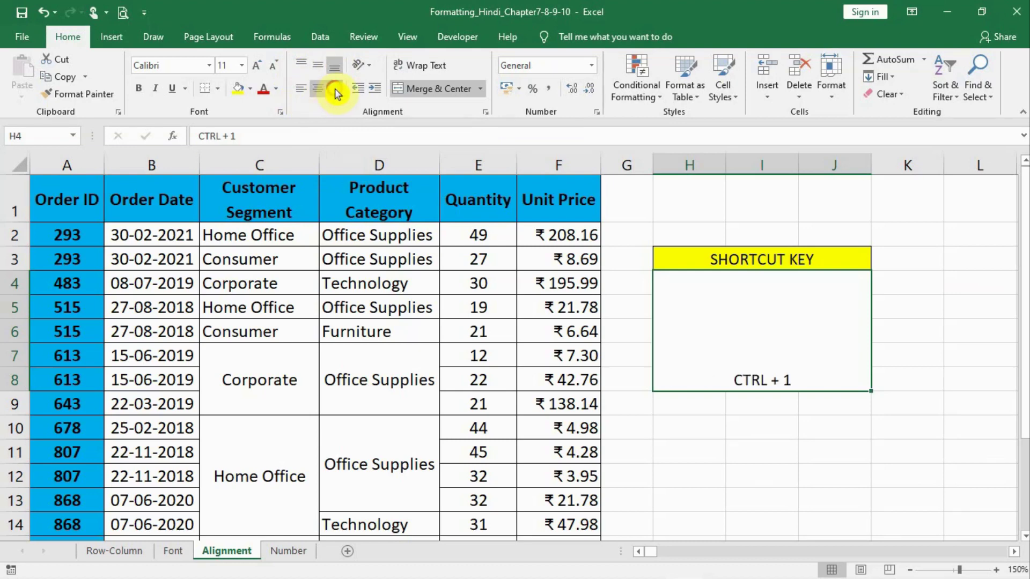
pyautogui.click(335, 90)
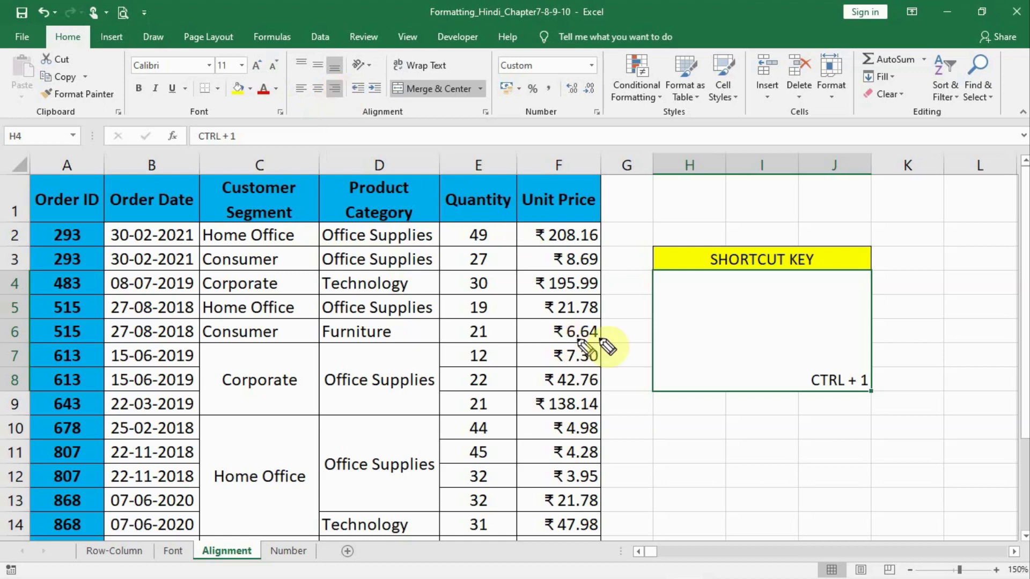
pyautogui.click(757, 328)
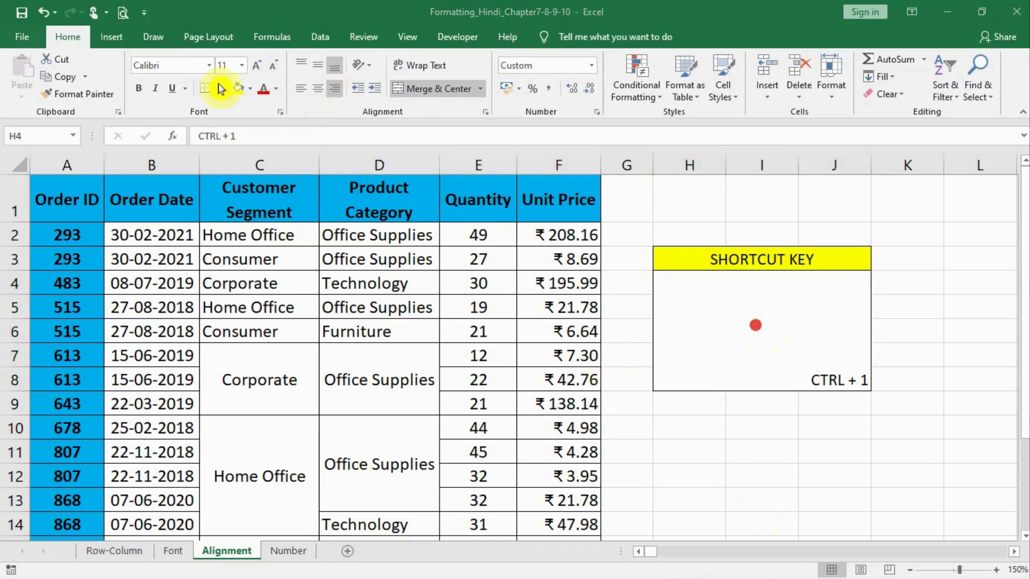
pyautogui.click(317, 86)
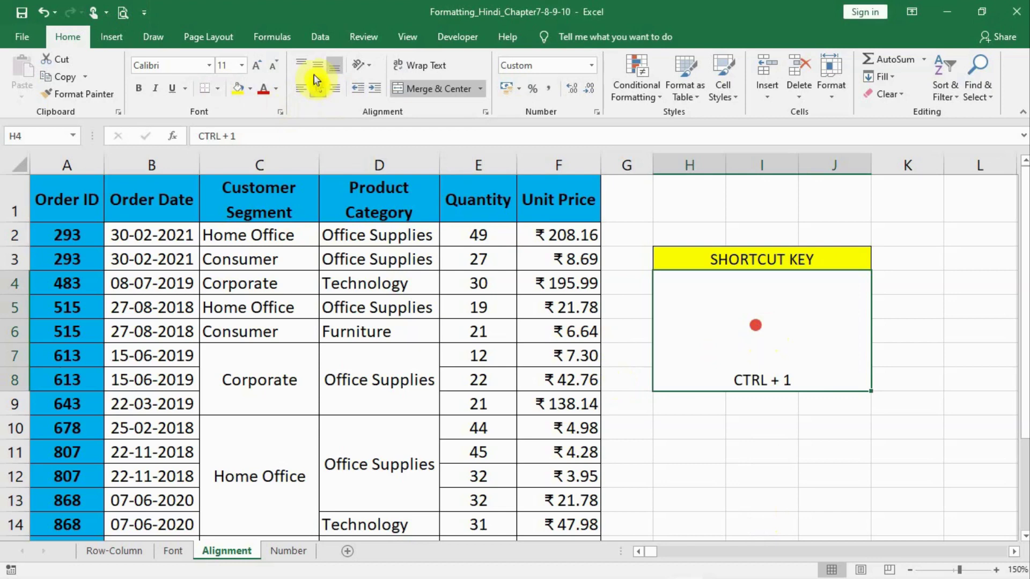
pyautogui.click(316, 65)
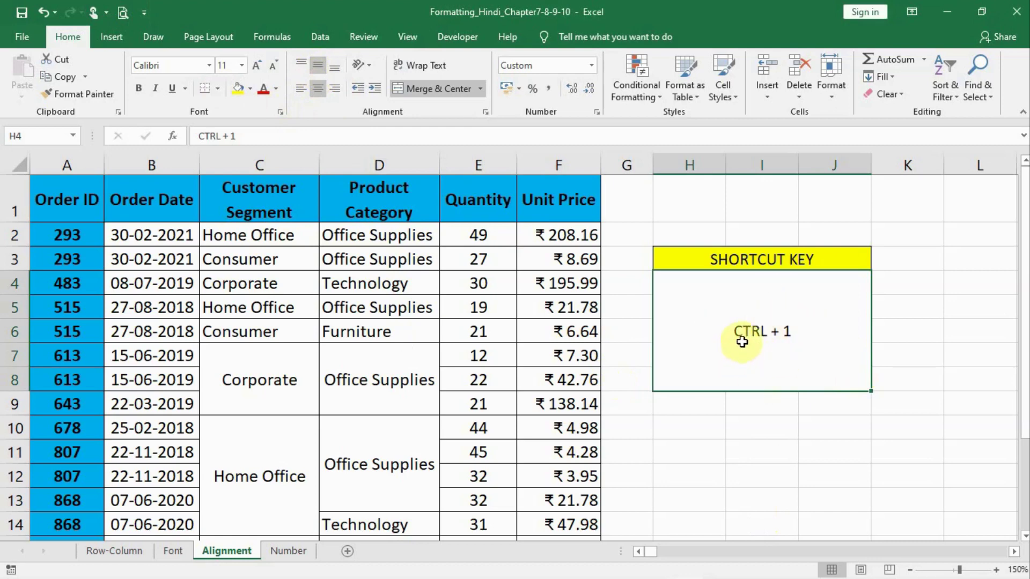
# - Try the Vertical Text and Angle Counterclockwise orientations on the CTRL + 1 cell, and switch the rotation off
pyautogui.click(369, 66)
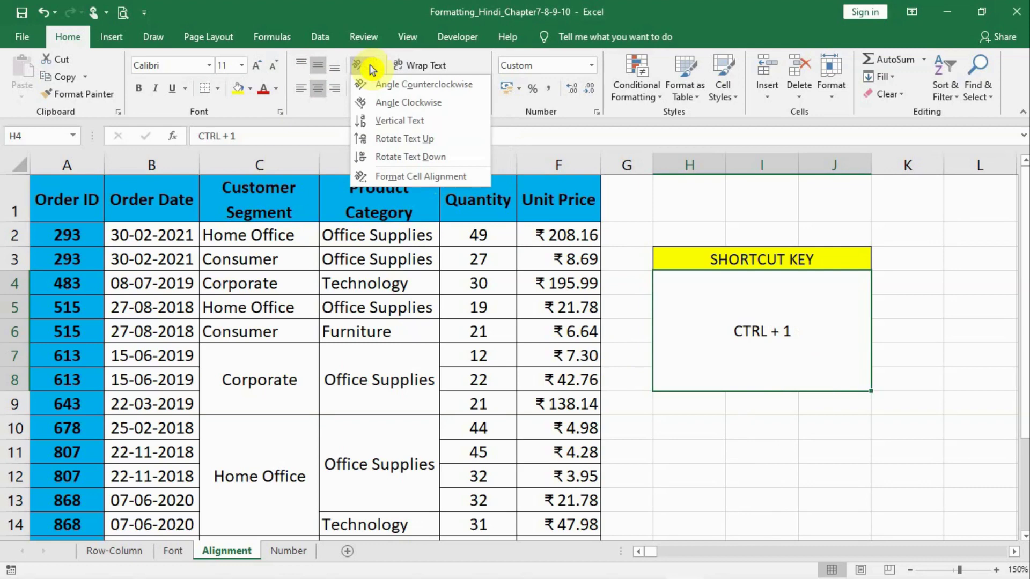
pyautogui.click(381, 120)
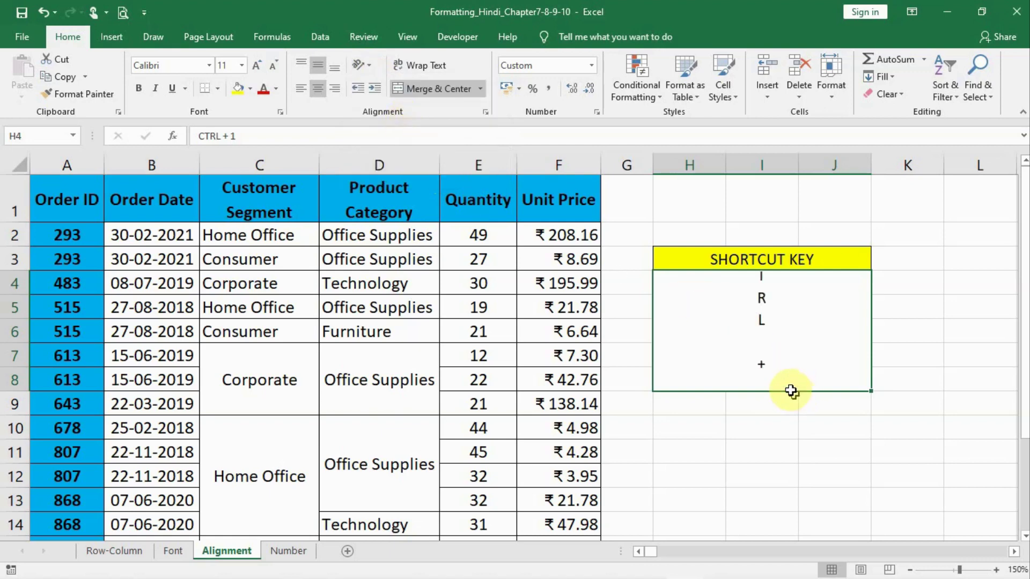
pyautogui.click(369, 69)
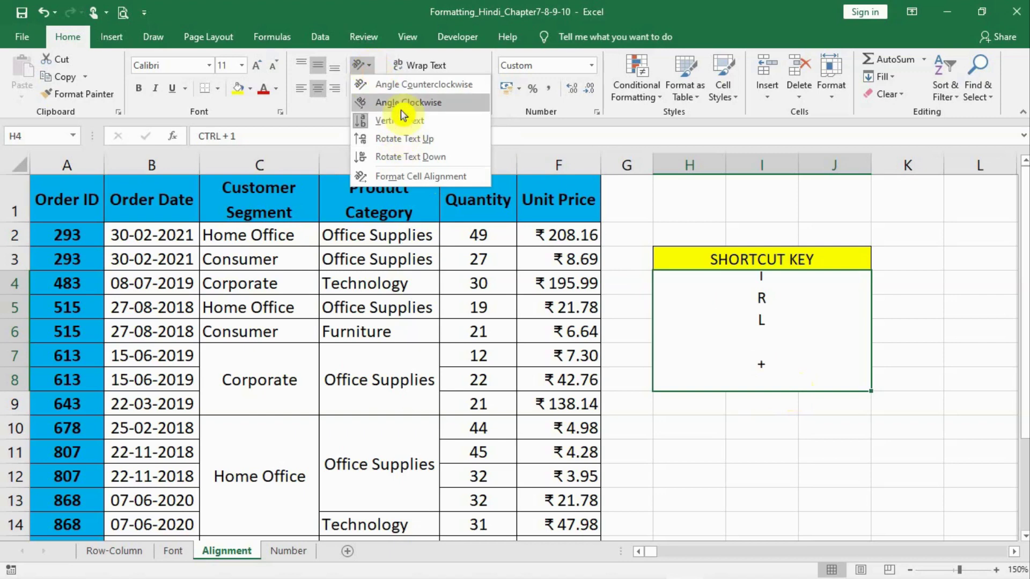
pyautogui.click(403, 85)
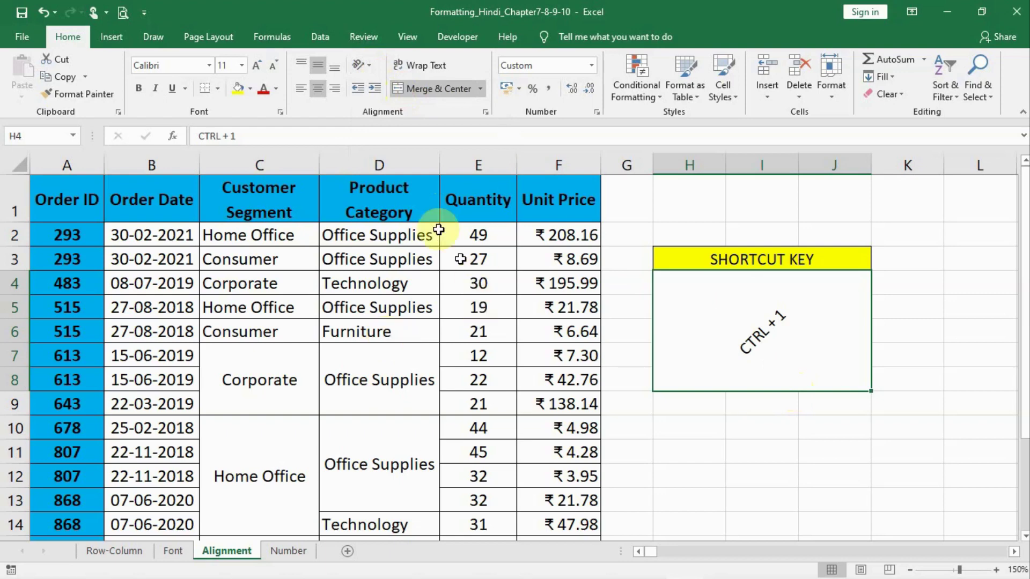
pyautogui.click(369, 68)
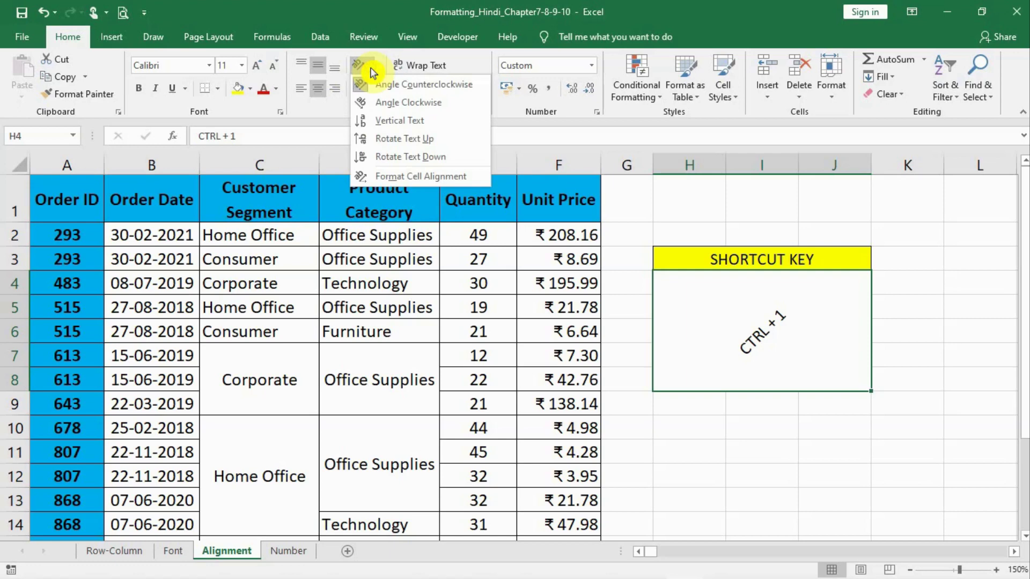
pyautogui.click(402, 86)
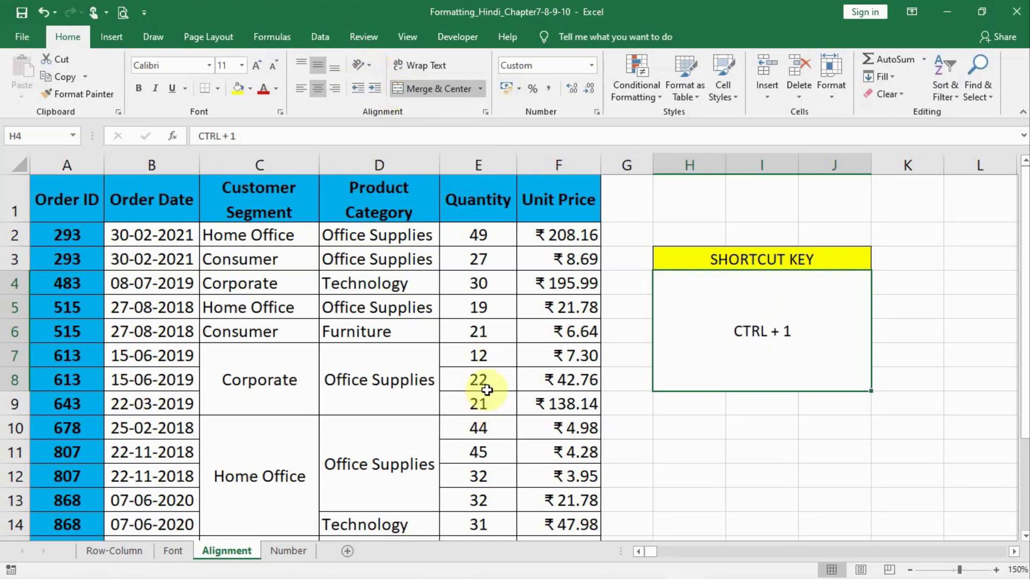
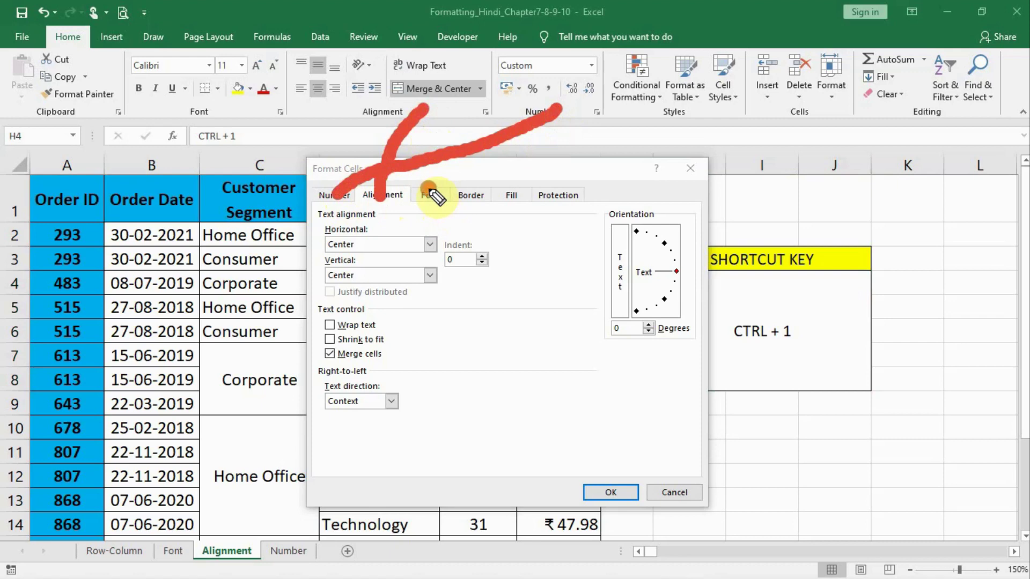
pyautogui.moveTo(433, 196)
pyautogui.mouseDown()
pyautogui.moveTo(211, 127)
pyautogui.moveTo(194, 111)
pyautogui.mouseUp()
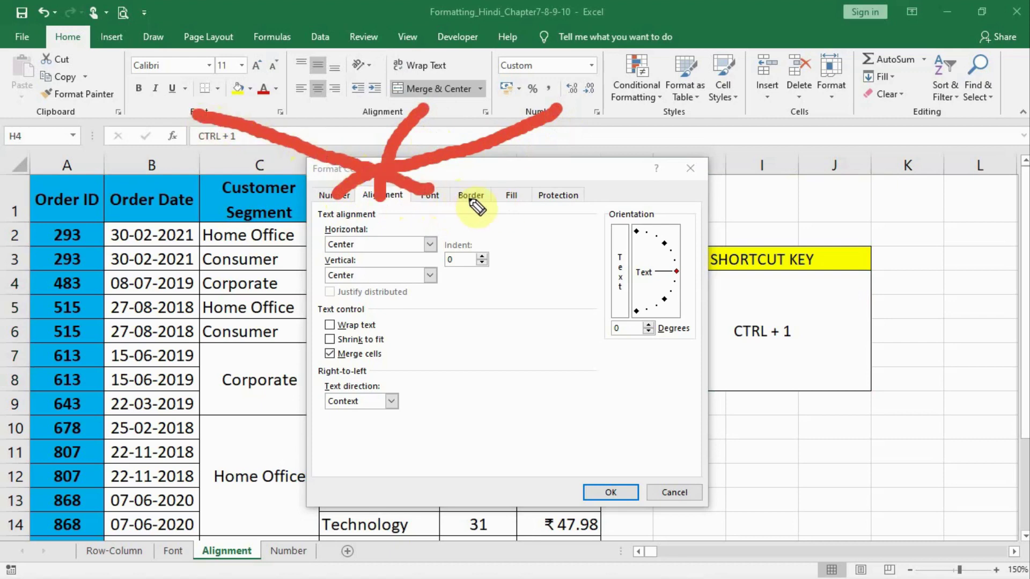
pyautogui.moveTo(471, 201); pyautogui.dragTo(231, 103)
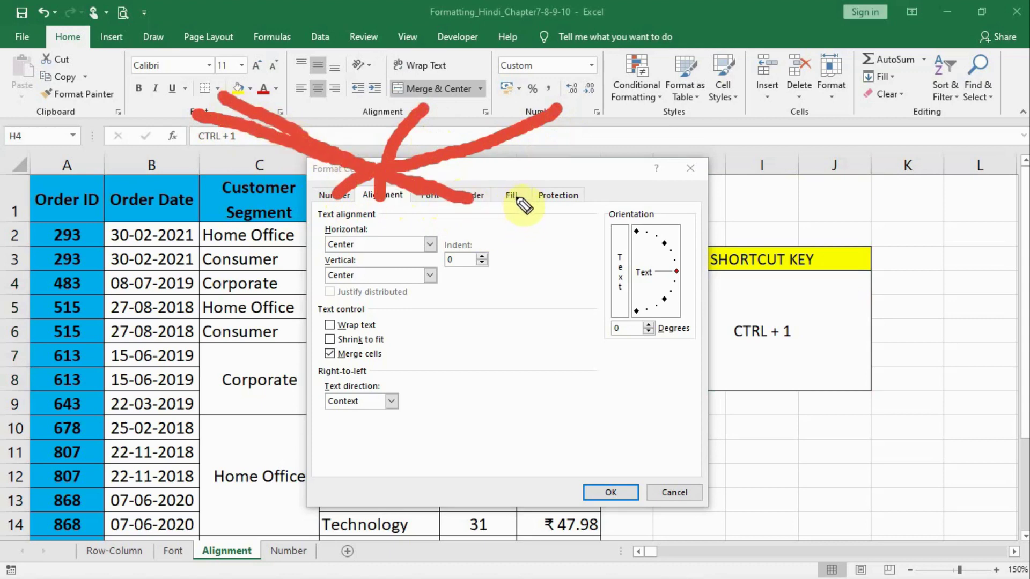
pyautogui.moveTo(513, 198)
pyautogui.mouseDown()
pyautogui.moveTo(453, 184)
pyautogui.moveTo(293, 107)
pyautogui.mouseUp()
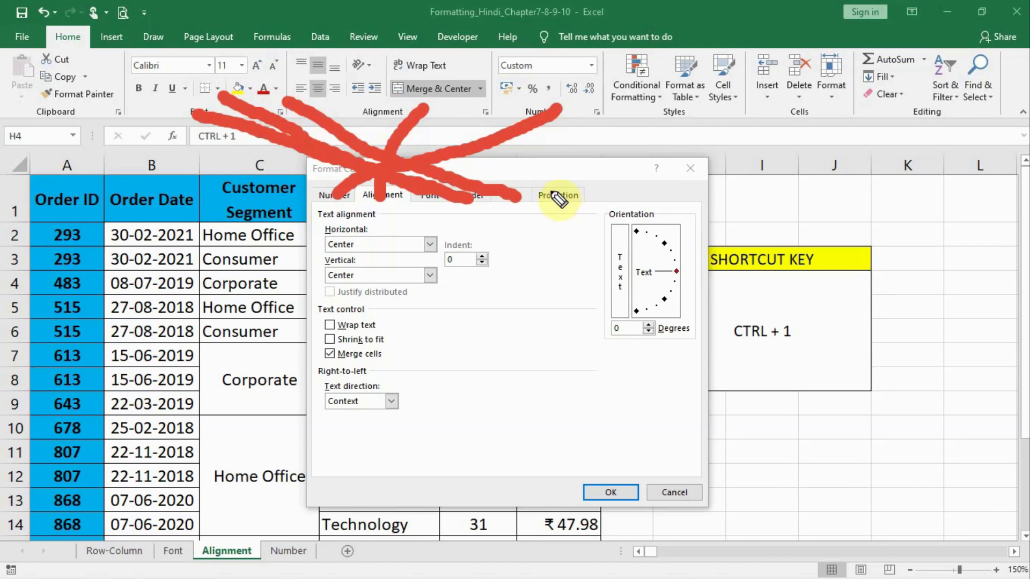
pyautogui.press('e')
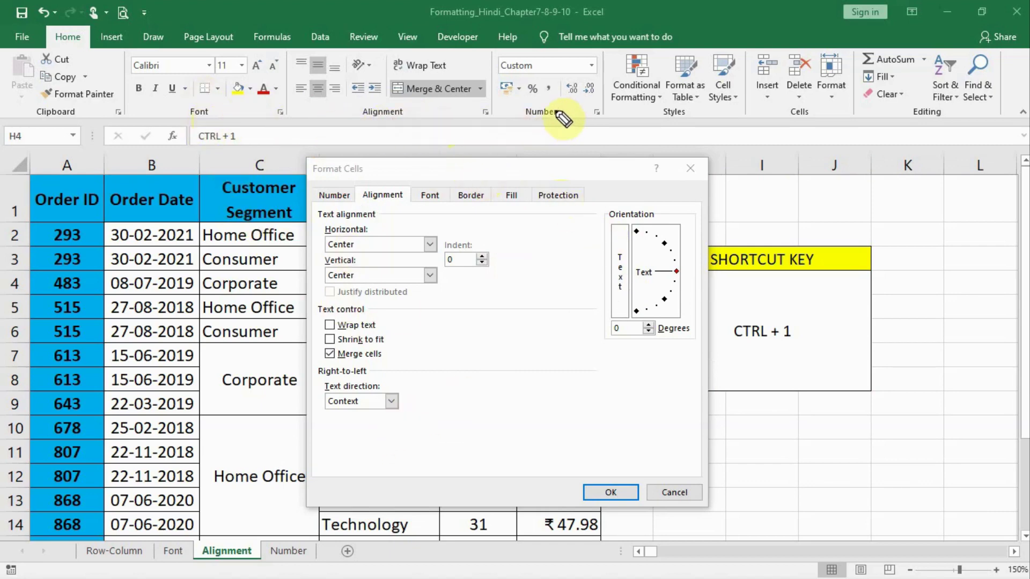
# - Close the Format Cells dialog, and reopen it to examine the Number and Font settings of merged cell H4:J8
pyautogui.click(611, 492)
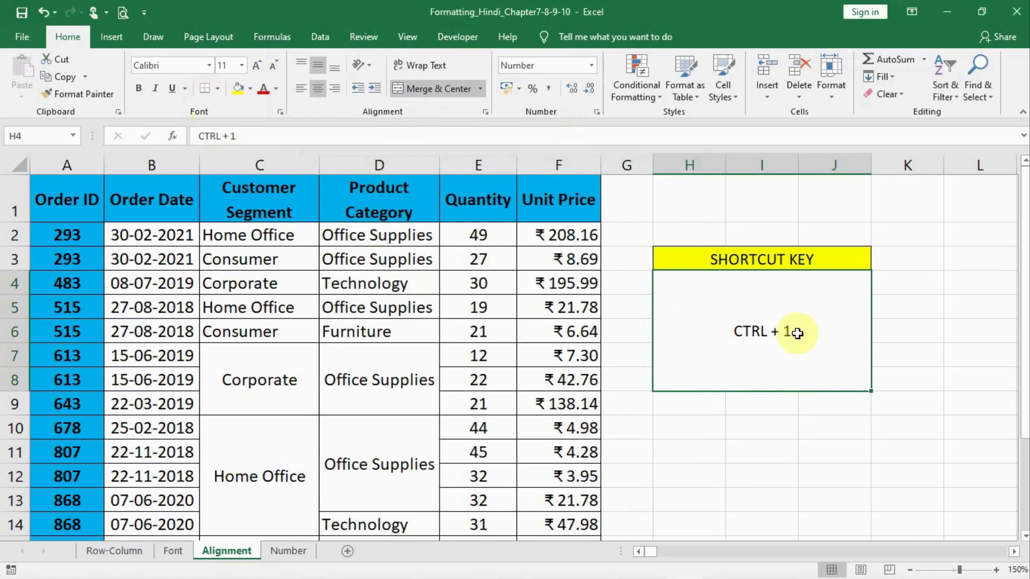
pyautogui.hotkey('ctrl', '1')
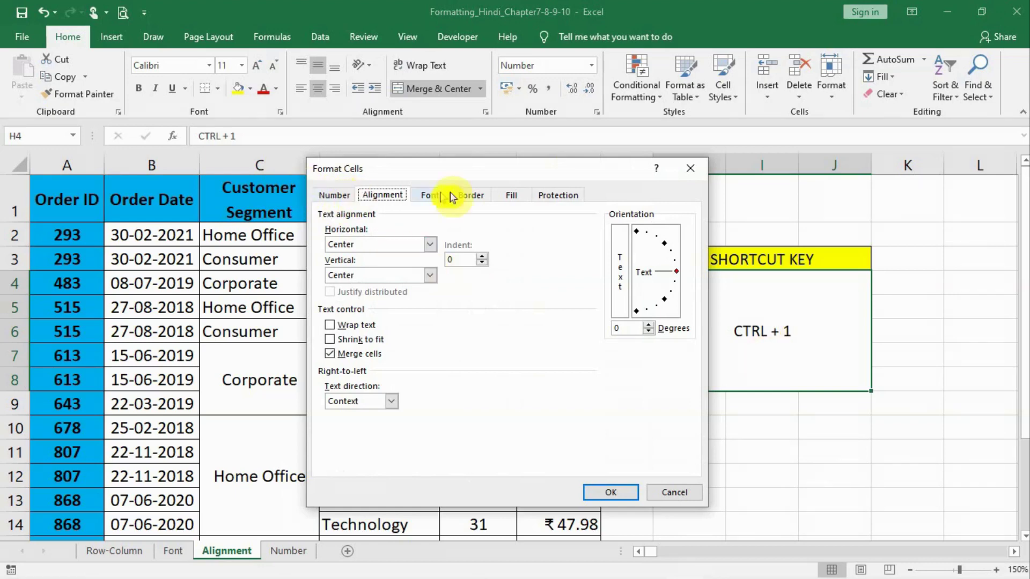
pyautogui.click(333, 195)
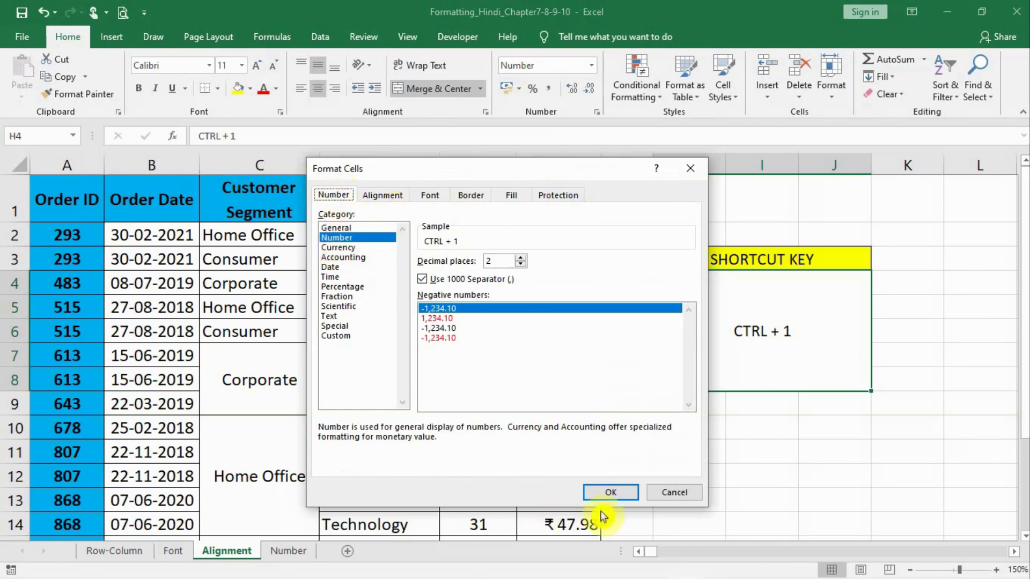
pyautogui.click(605, 492)
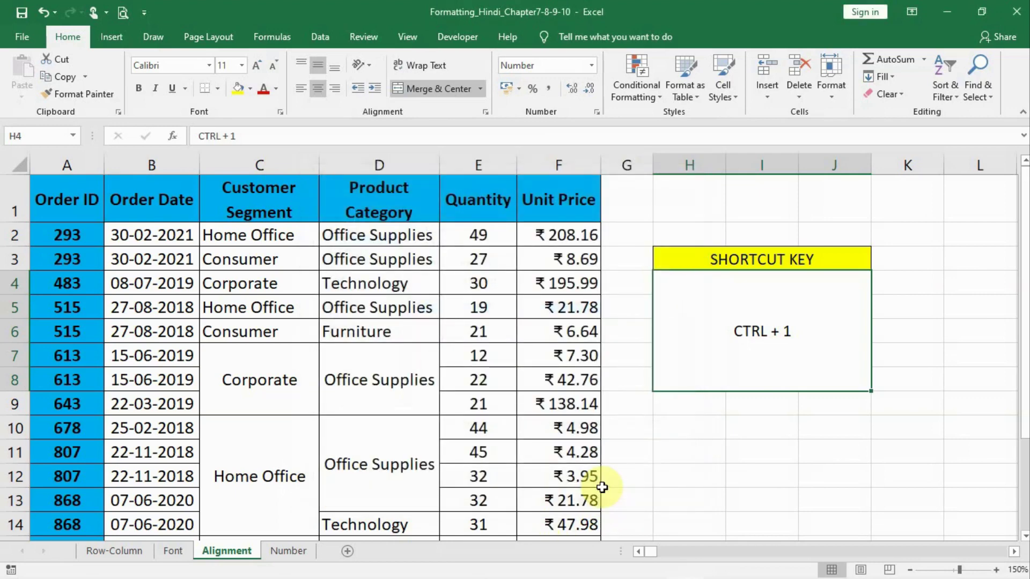
pyautogui.hotkey('ctrl', '1')
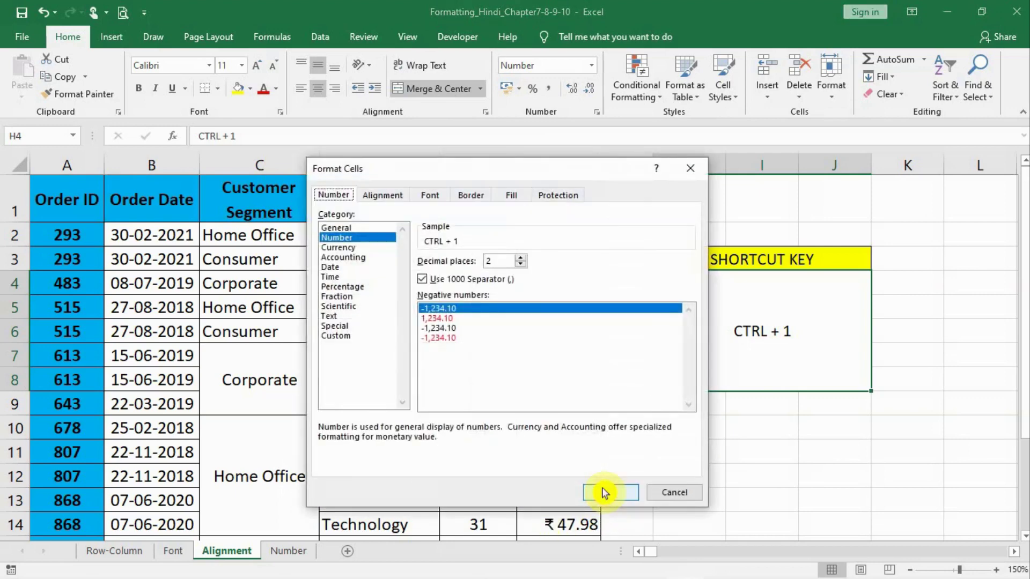
pyautogui.click(430, 196)
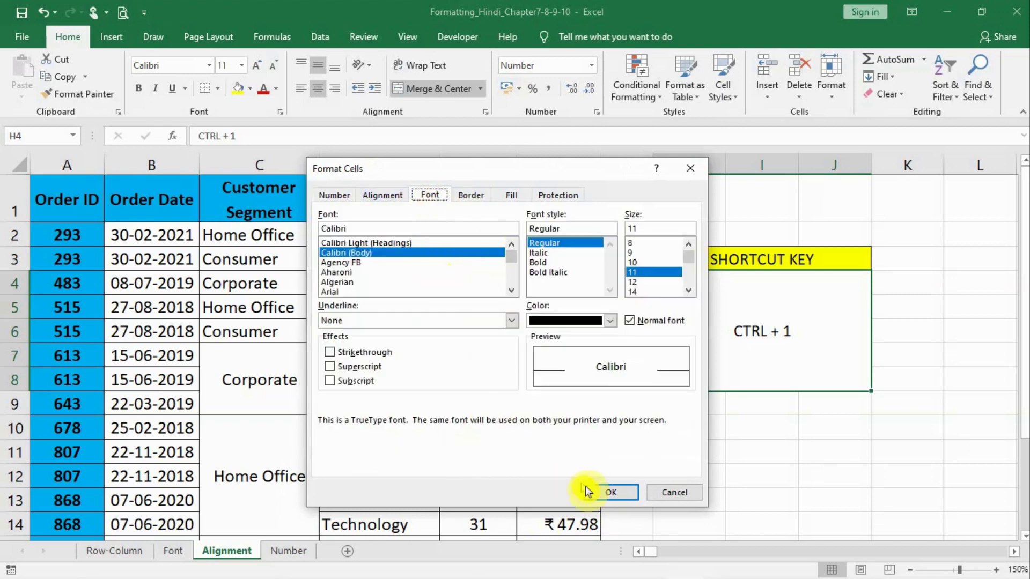
pyautogui.click(607, 496)
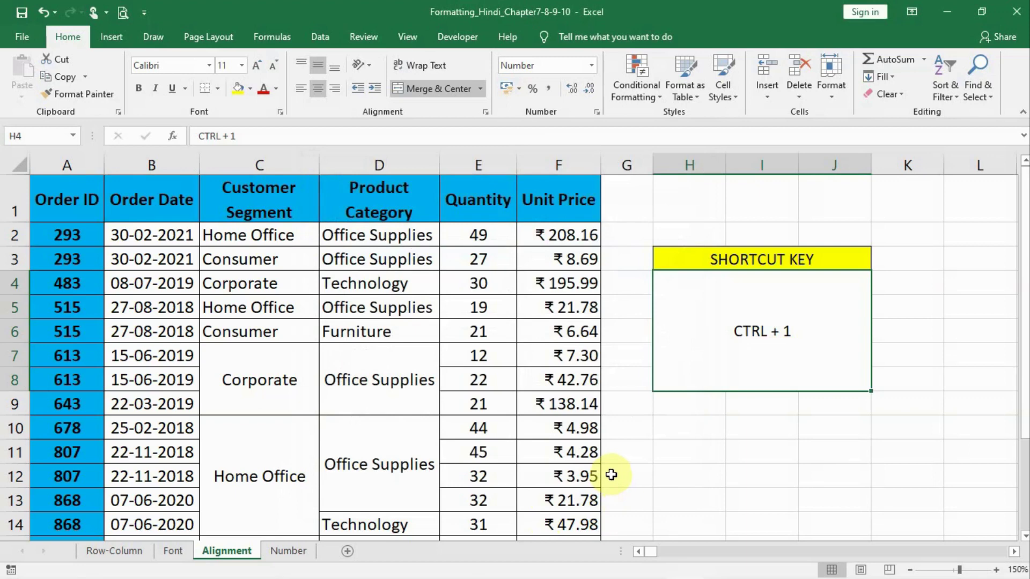
pyautogui.hotkey('ctrl', '1')
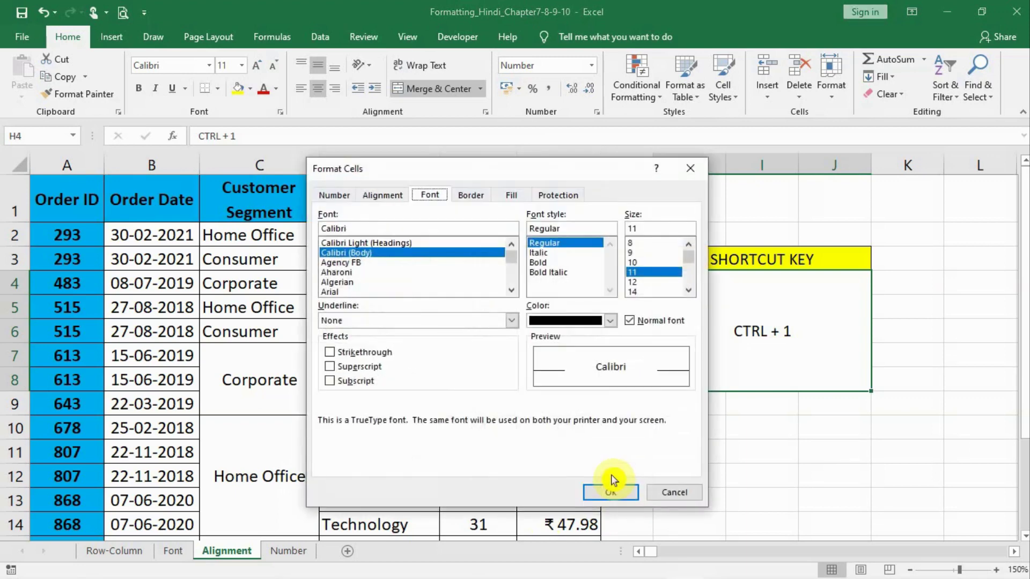
pyautogui.click(332, 197)
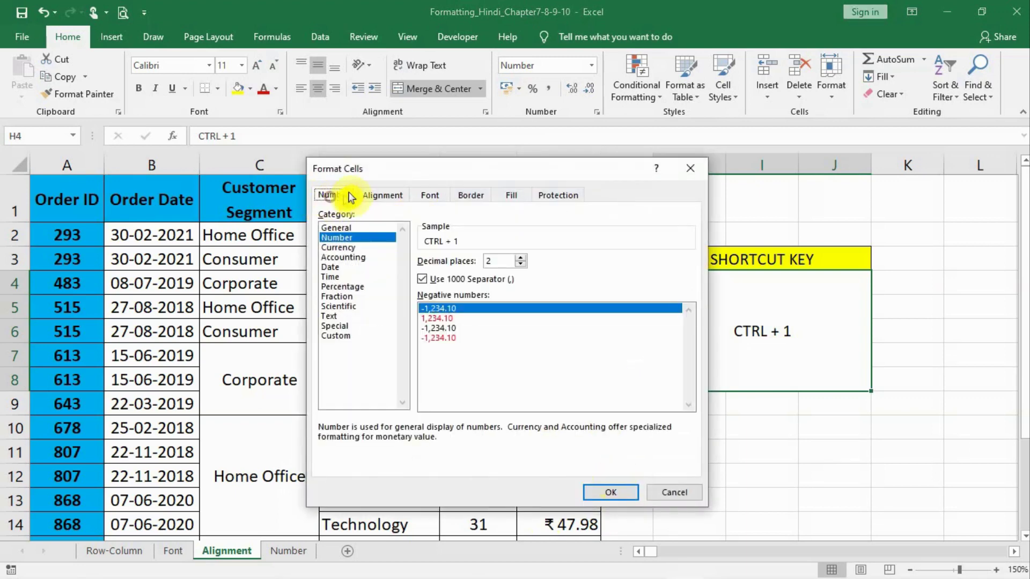
pyautogui.click(623, 496)
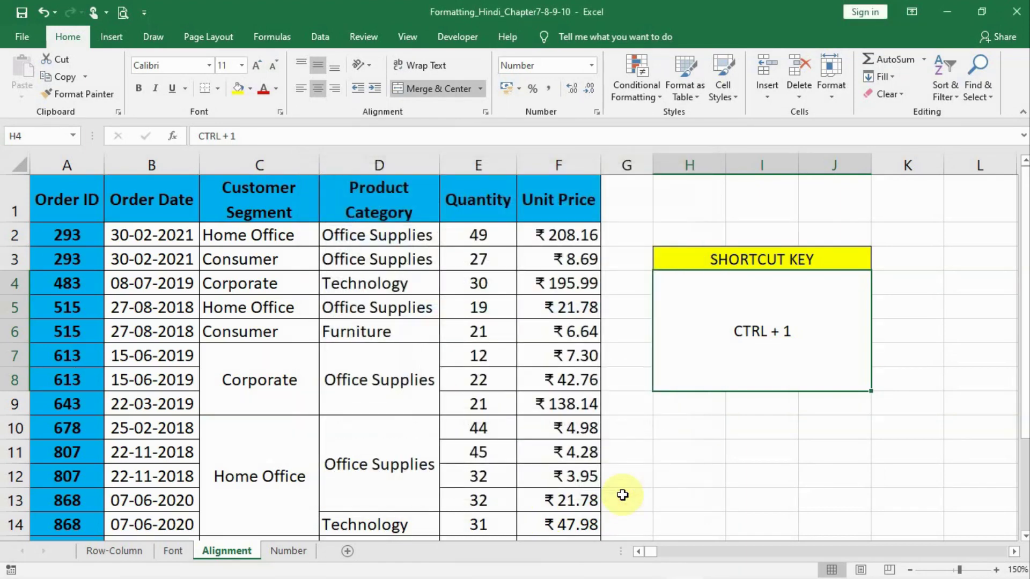
pyautogui.hotkey('ctrl', '1')
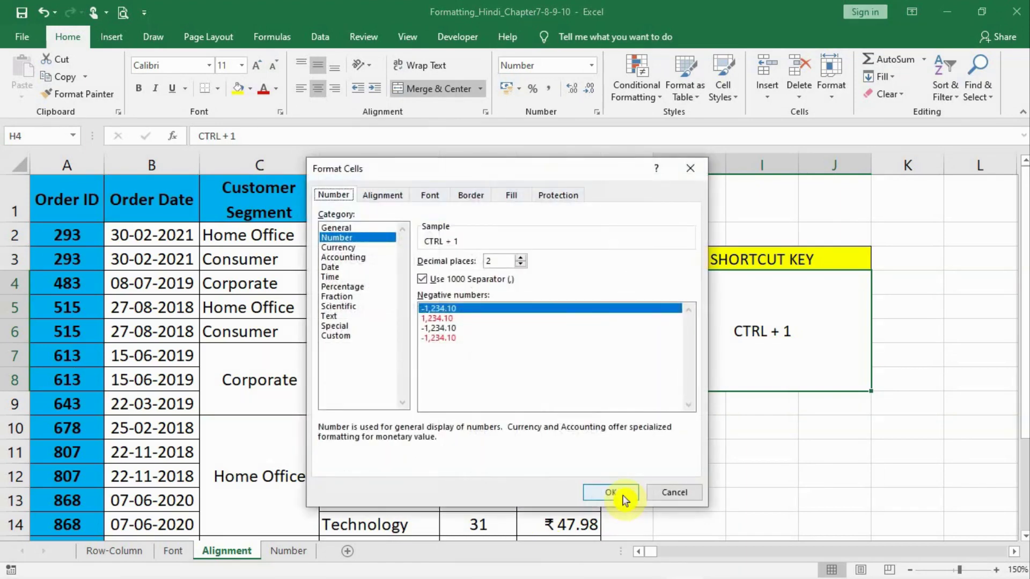
pyautogui.click(623, 496)
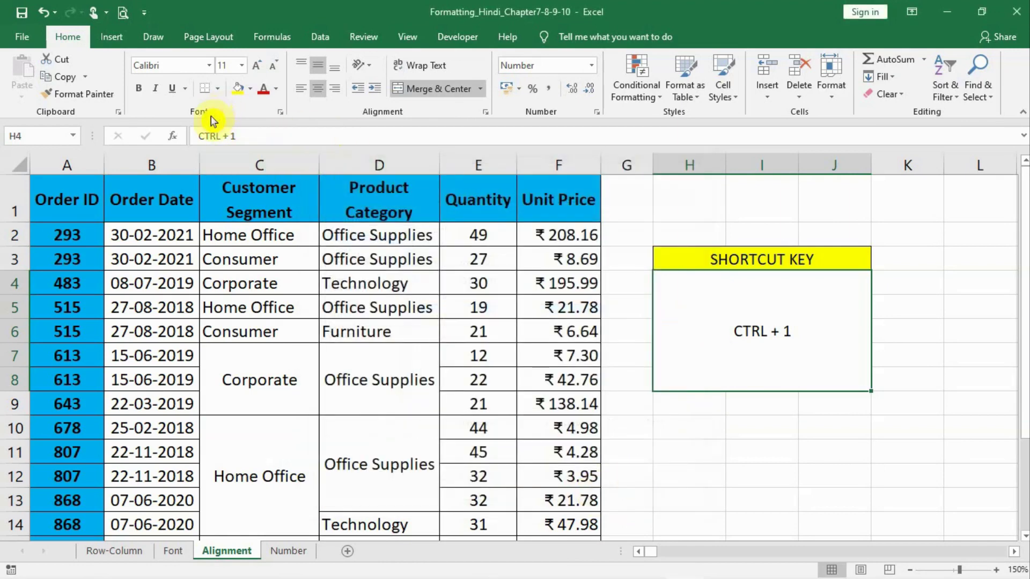
pyautogui.moveTo(218, 96)
pyautogui.mouseDown()
pyautogui.moveTo(198, 140)
pyautogui.moveTo(239, 87)
pyautogui.moveTo(220, 83)
pyautogui.mouseUp()
pyautogui.moveTo(374, 95)
pyautogui.mouseDown()
pyautogui.moveTo(360, 123)
pyautogui.moveTo(414, 111)
pyautogui.moveTo(378, 92)
pyautogui.mouseUp()
pyautogui.moveTo(558, 89)
pyautogui.mouseDown()
pyautogui.moveTo(524, 130)
pyautogui.moveTo(582, 126)
pyautogui.moveTo(554, 88)
pyautogui.mouseUp()
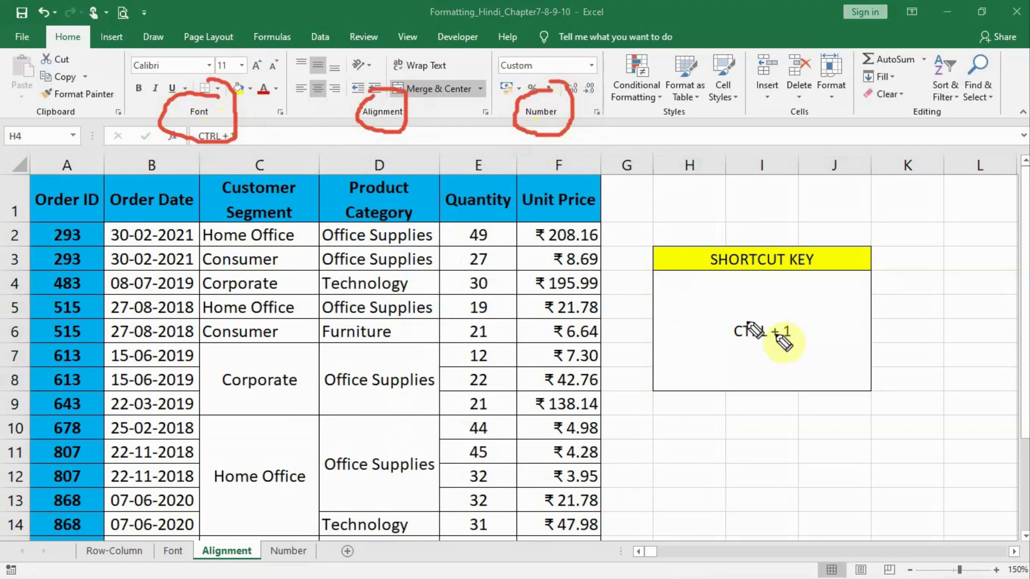